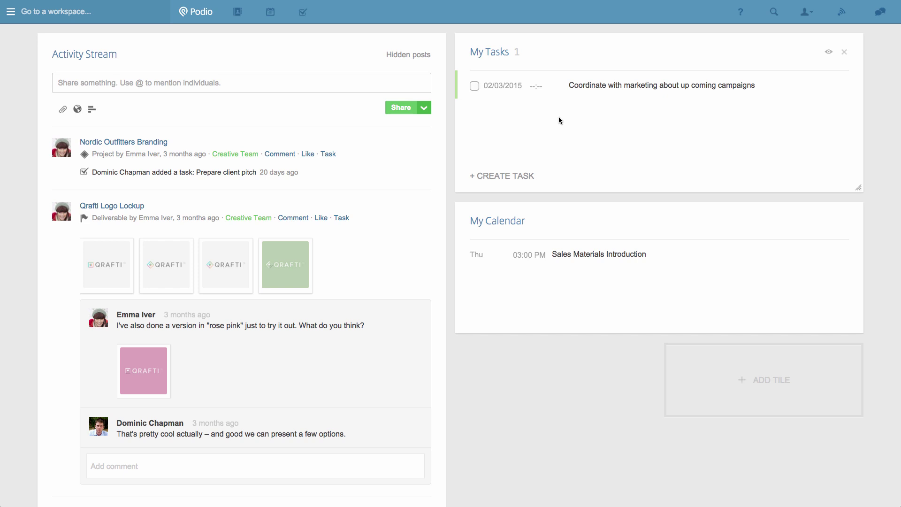
Step: Create an empty workspace named 'Sales' without a starter pack
left_click(130, 13)
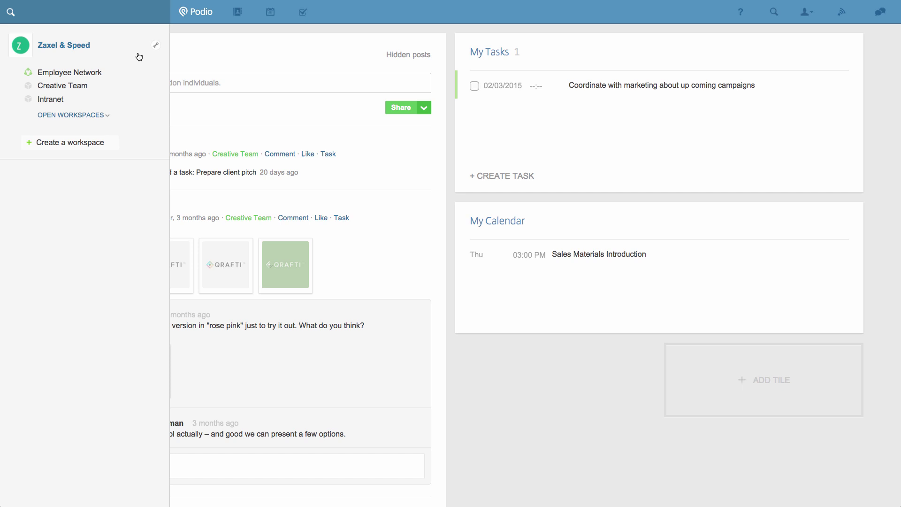
left_click(113, 148)
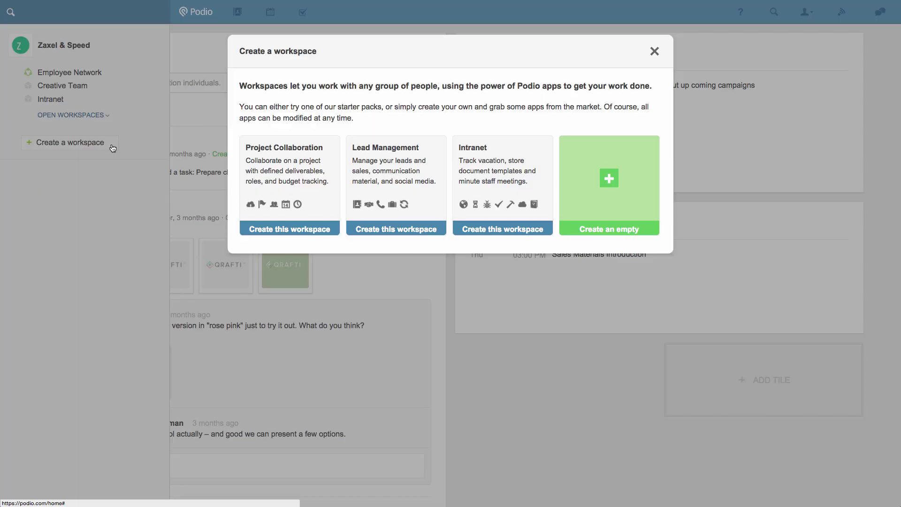
left_click(604, 165)
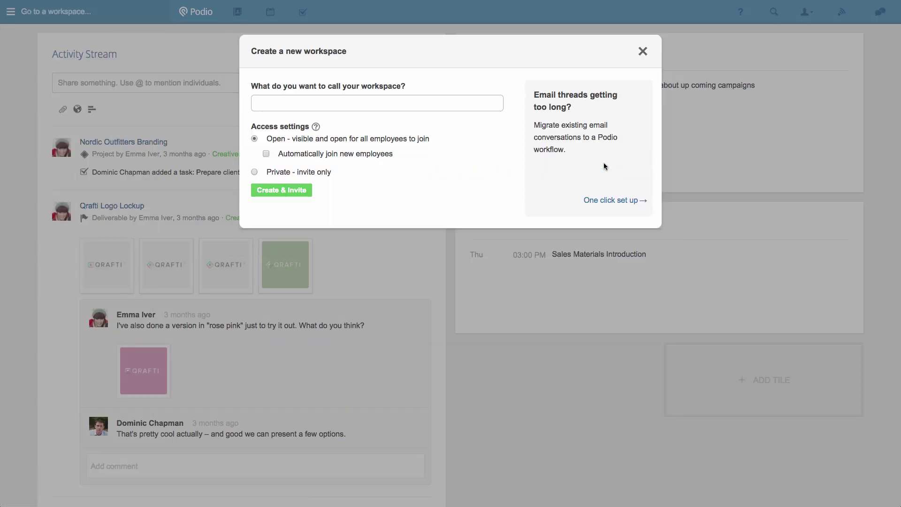
type("Sales")
left_click(302, 192)
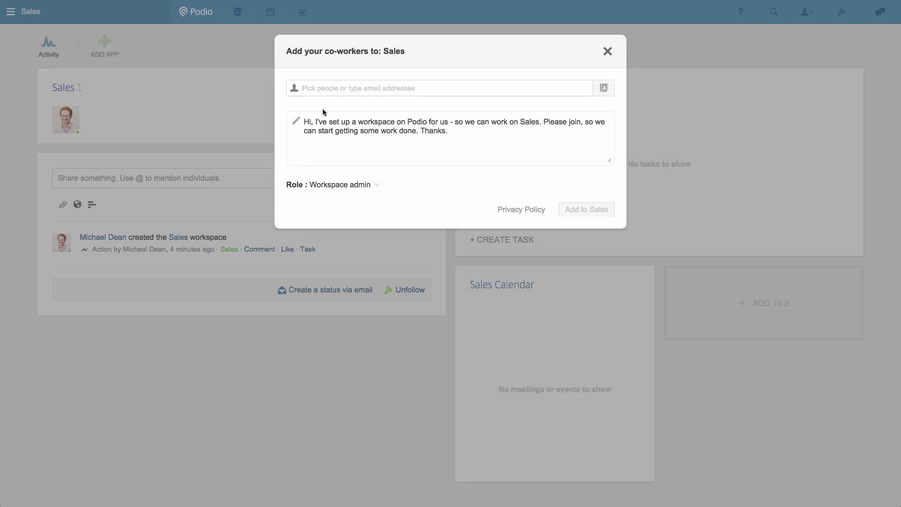
Step: Search the people field for the colleague and add them to Sales as workspace admin
left_click(320, 89)
type("dom")
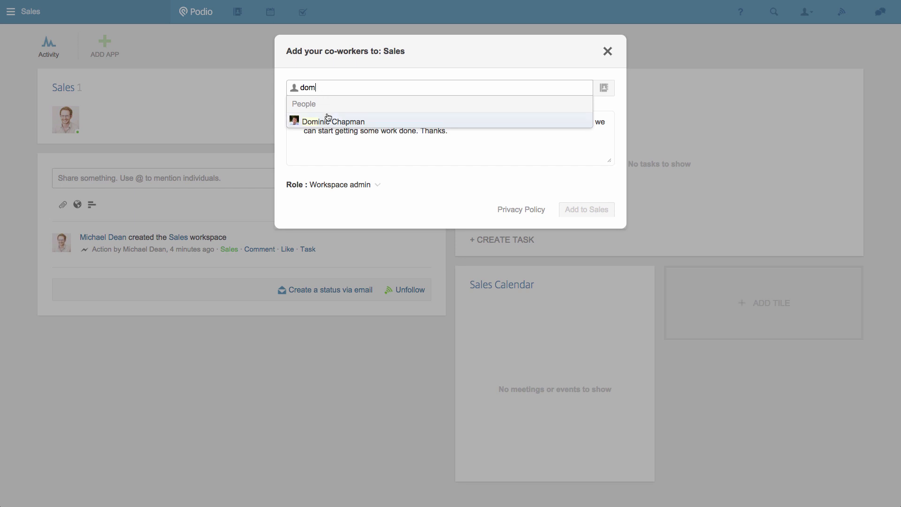
left_click(329, 121)
left_click(410, 69)
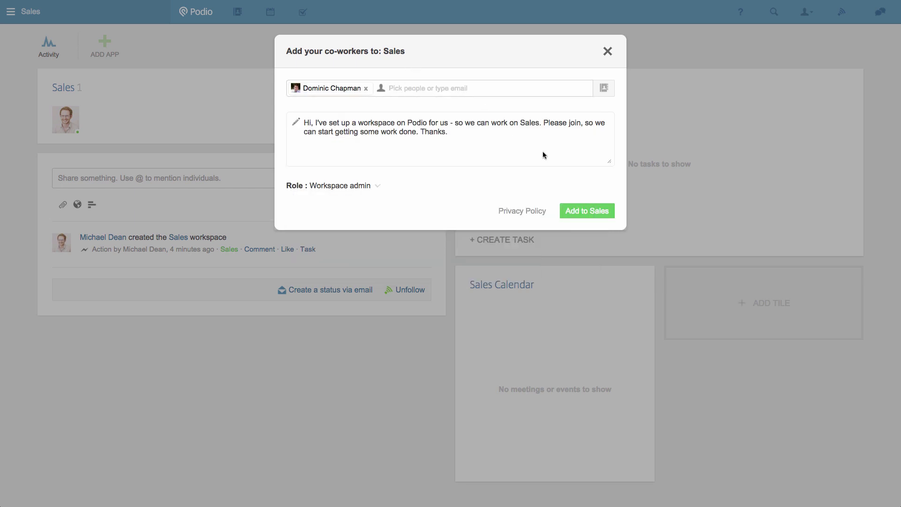
left_click(578, 211)
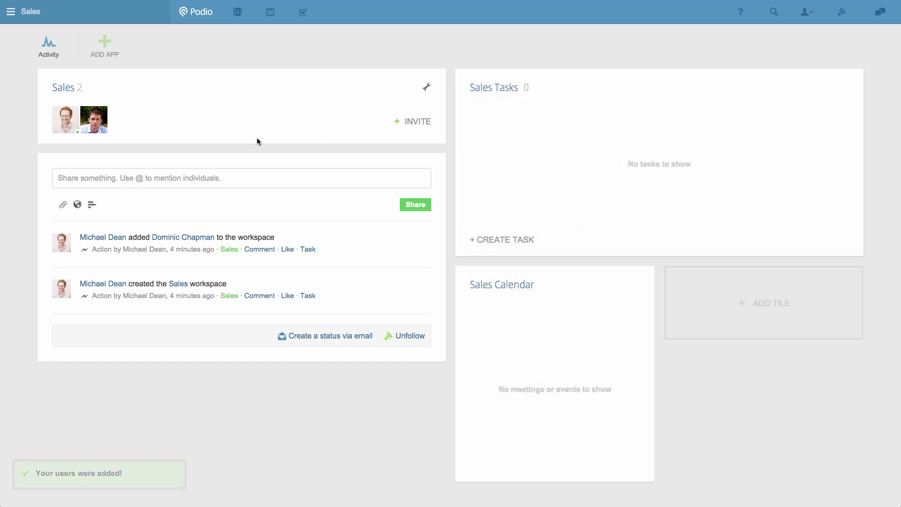
Step: Install the Sales Management pack from the App Market into the Sales workspace
left_click(106, 53)
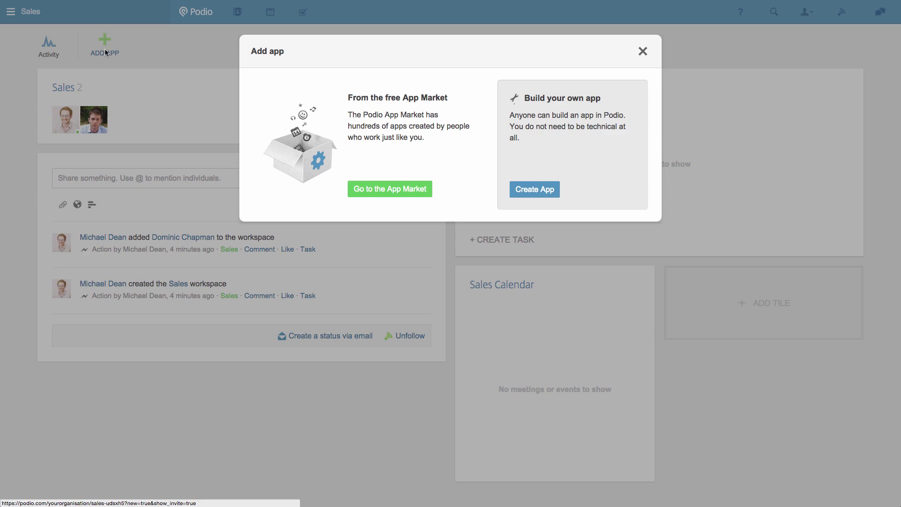
left_click(395, 191)
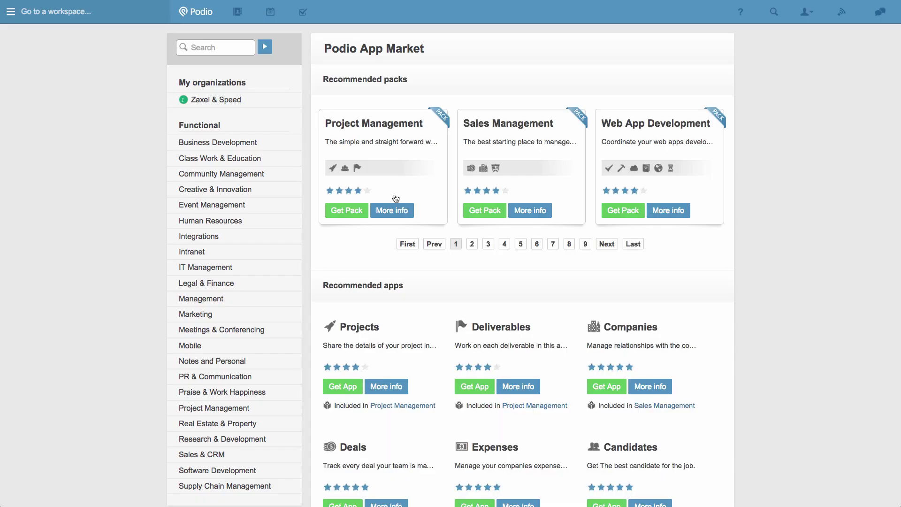
left_click(474, 211)
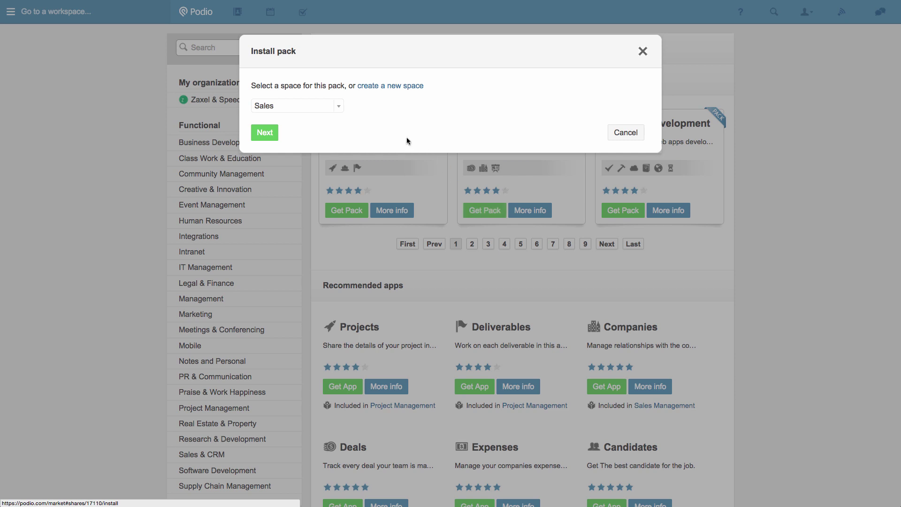
left_click(268, 138)
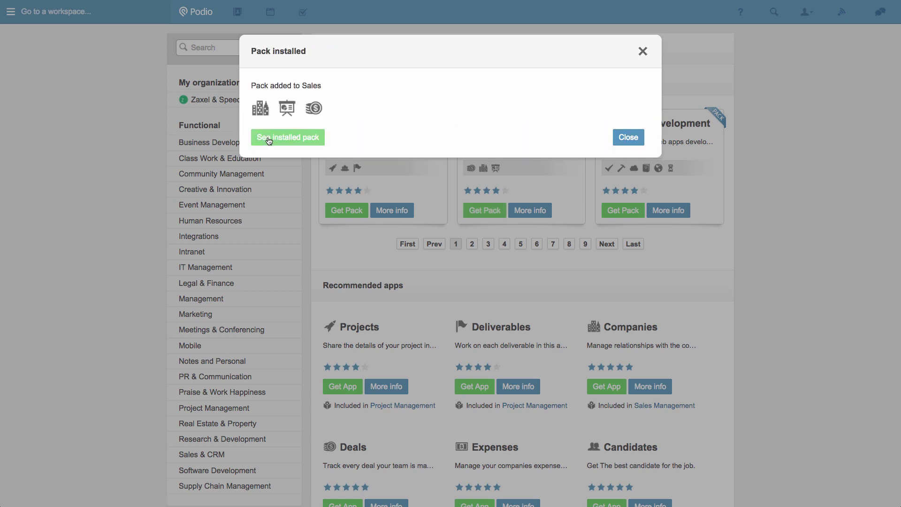
left_click(268, 138)
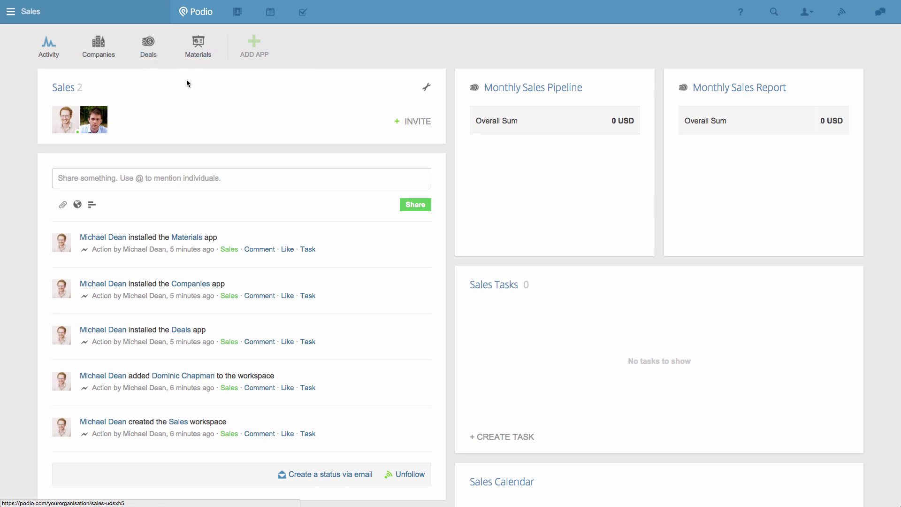
Step: Start a new company record in Companies named 'The Sound Gallery'
left_click(95, 57)
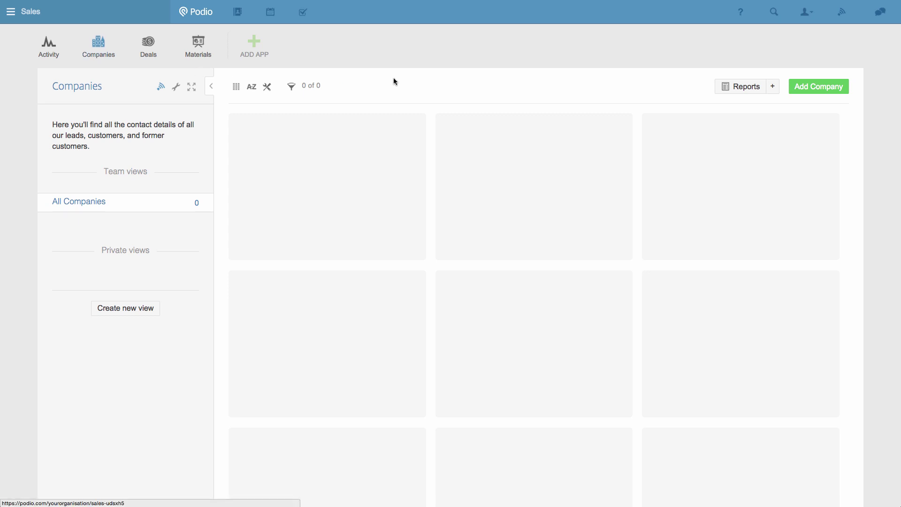
left_click(831, 92)
type("The Sound Gallery")
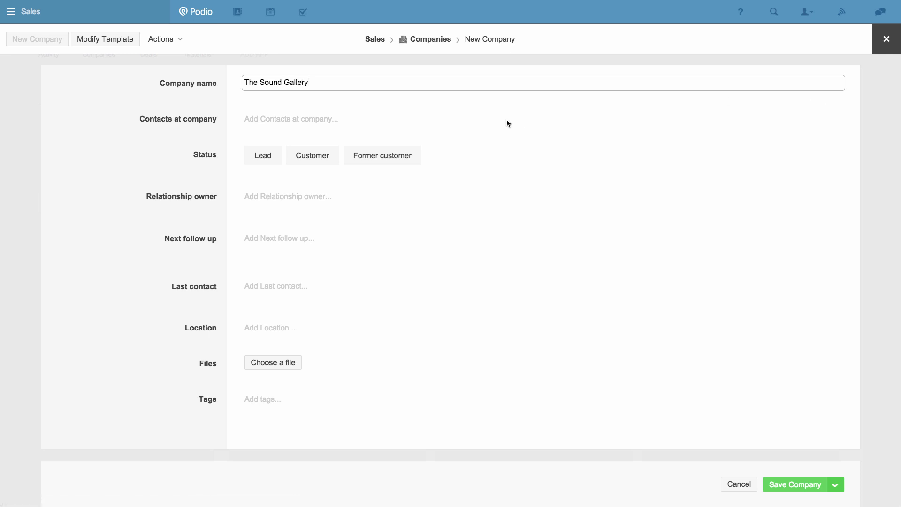
Step: Create a new contact with the person's name and e-mail and link it to the company
left_click(331, 120)
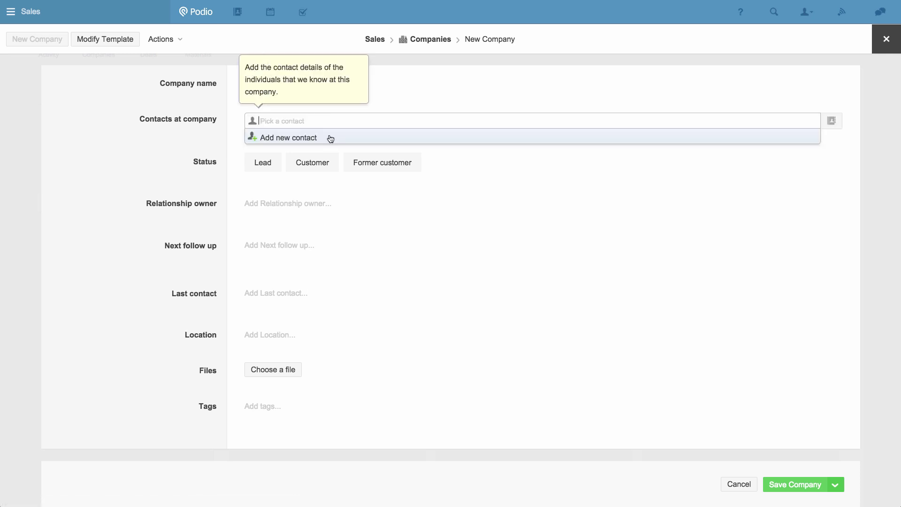
left_click(329, 137)
key("Tab")
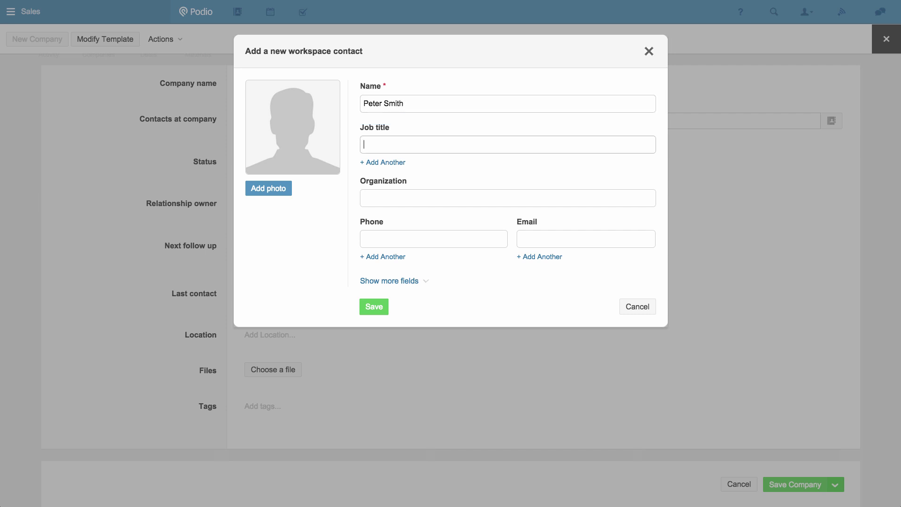
key("Tab")
key("Tab")
key("Tab")
key("Tab")
key("Tab")
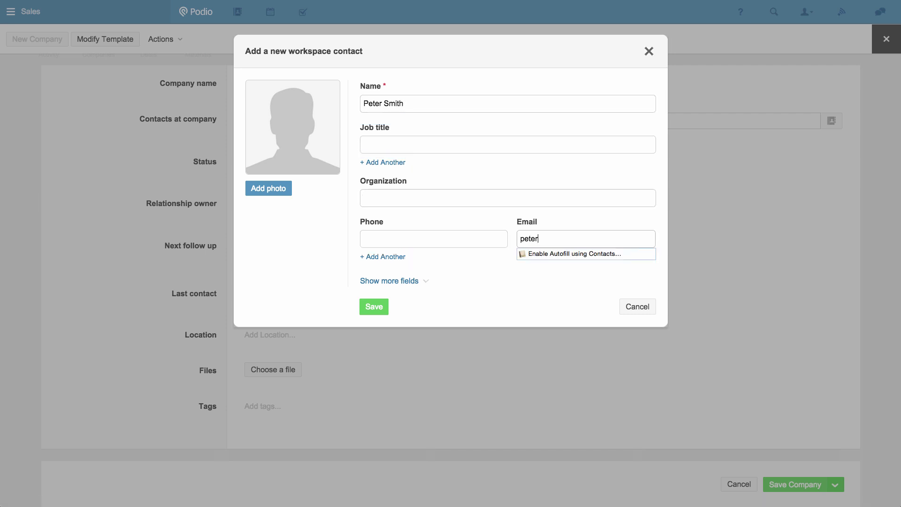
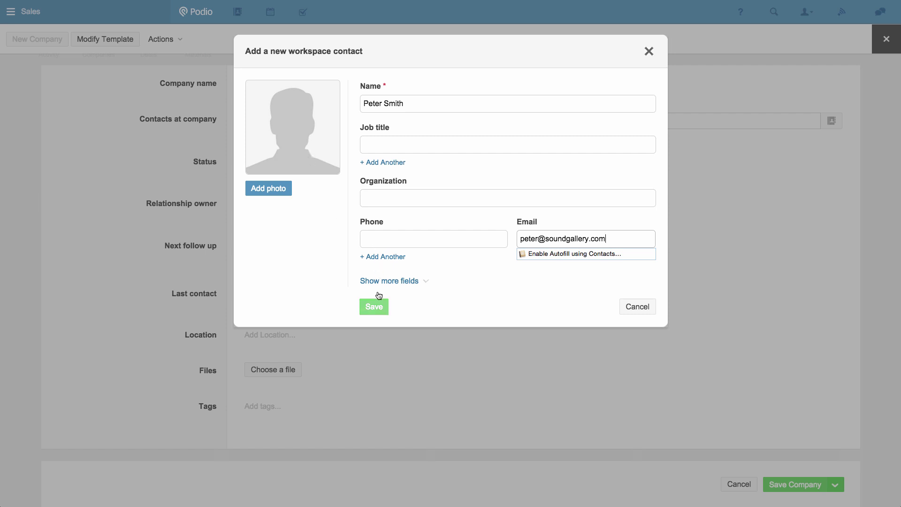
left_click(376, 307)
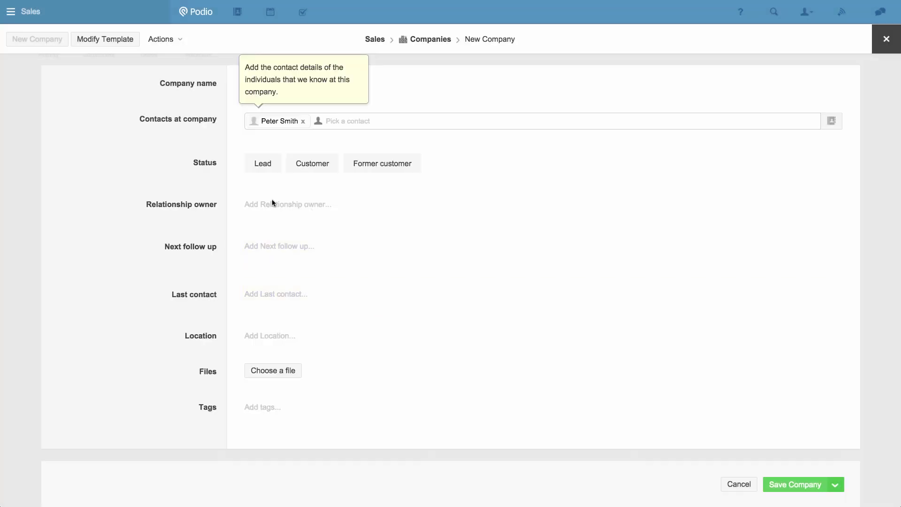
Step: Set the company status to Lead and choose a workspace member as relationship owner
left_click(265, 165)
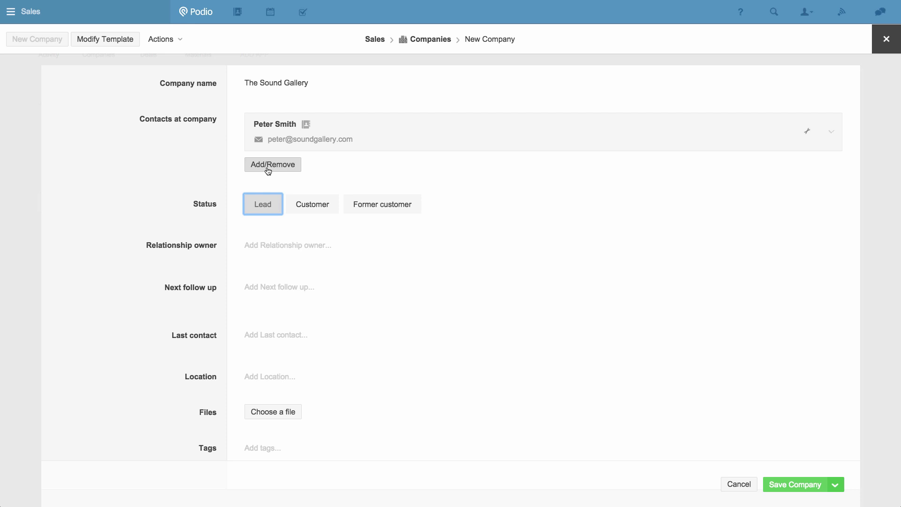
left_click(265, 245)
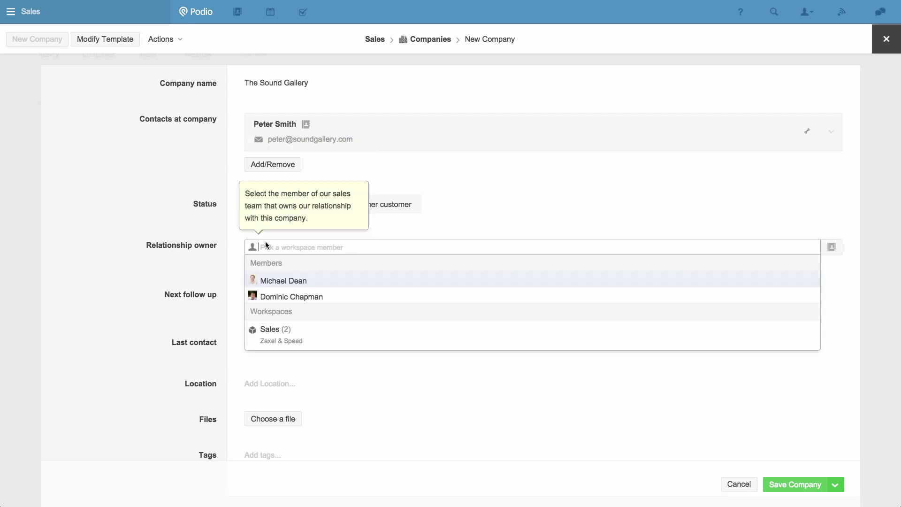
left_click(274, 287)
left_click(184, 284)
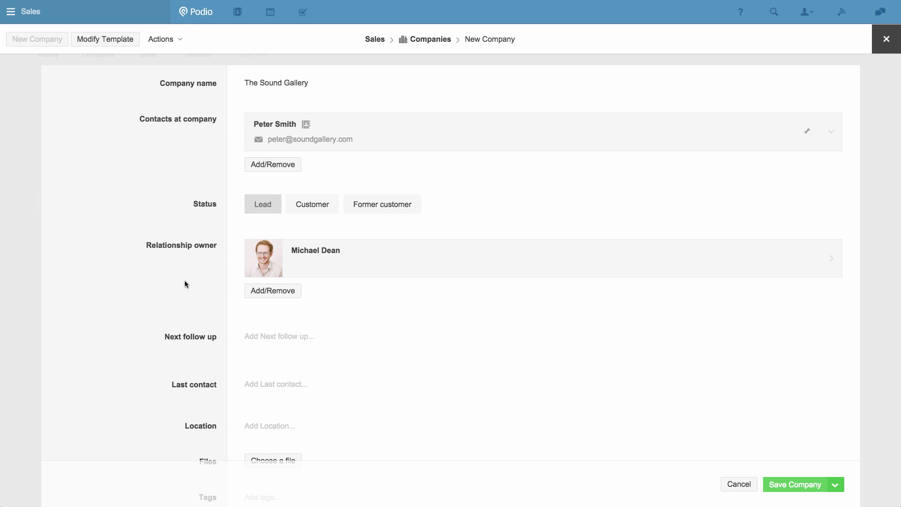
Step: Set next follow-up to 5 February 2015 and last contact to 2 February 2015, then save
left_click(262, 338)
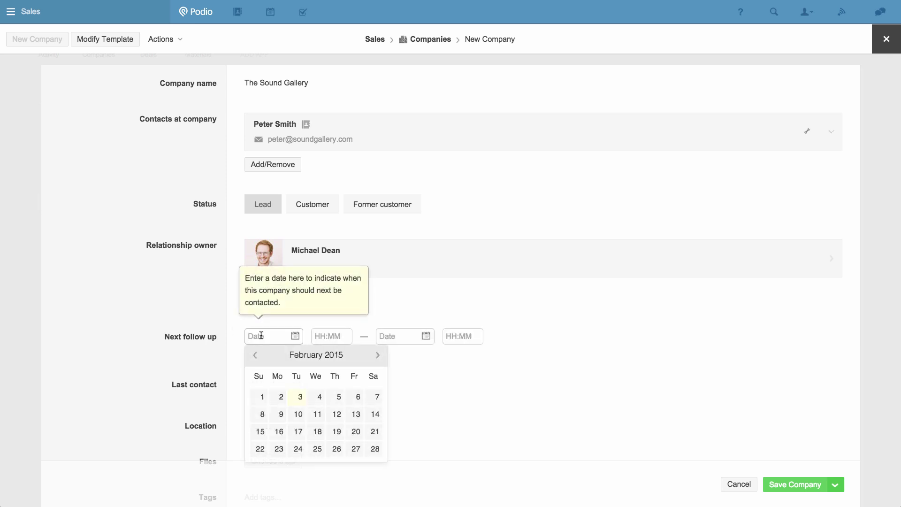
left_click(338, 396)
left_click(260, 385)
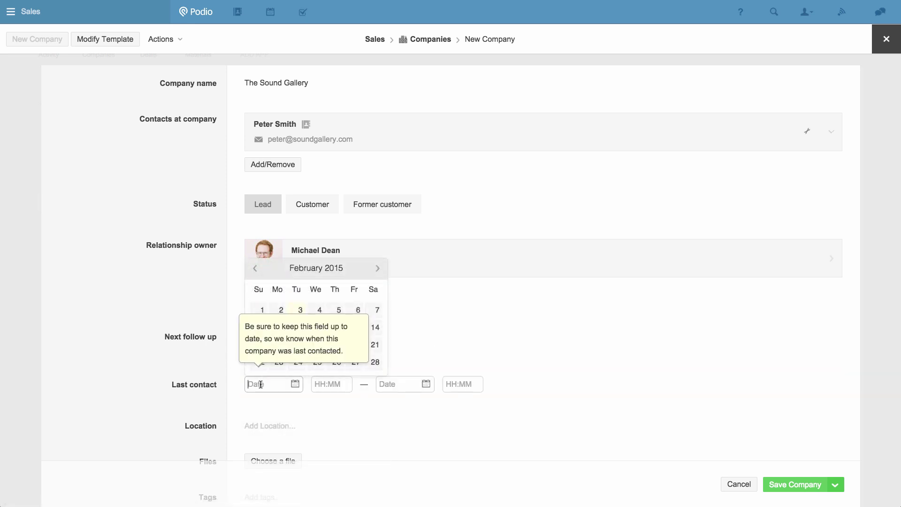
left_click(282, 310)
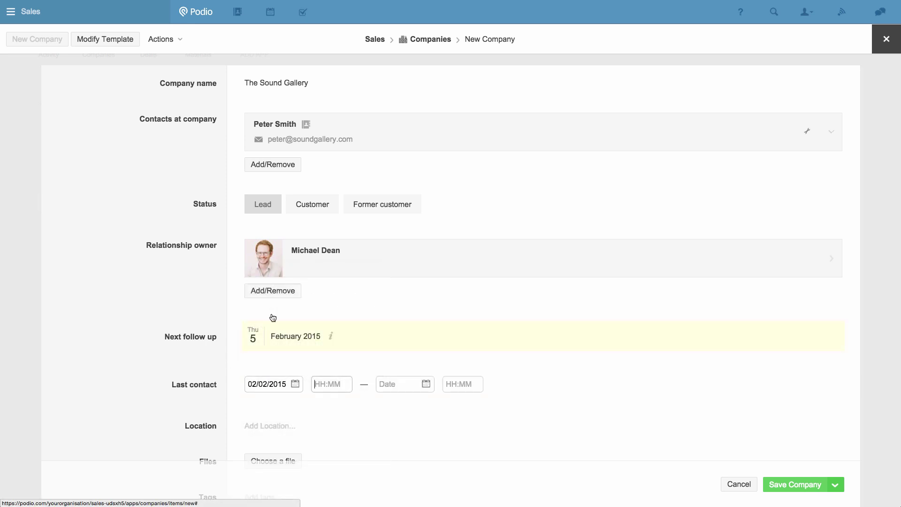
scroll(212, 363, "down", 2)
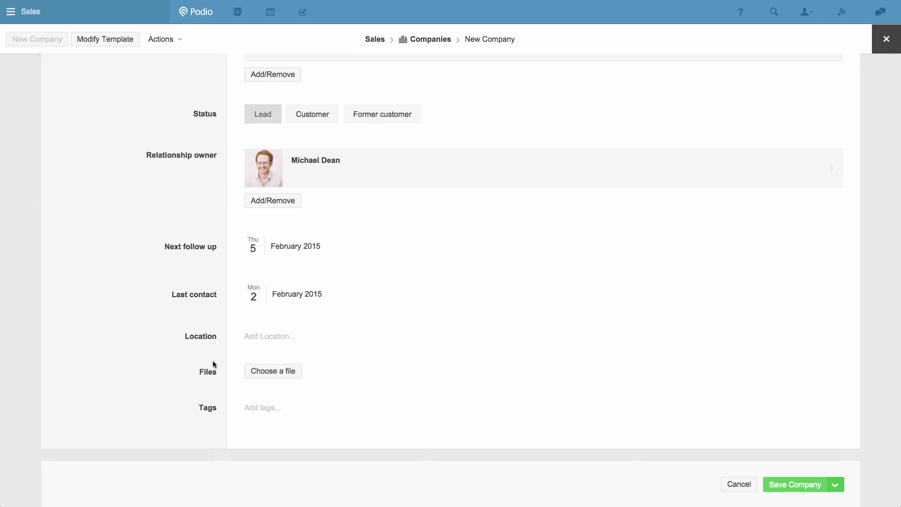
left_click(799, 483)
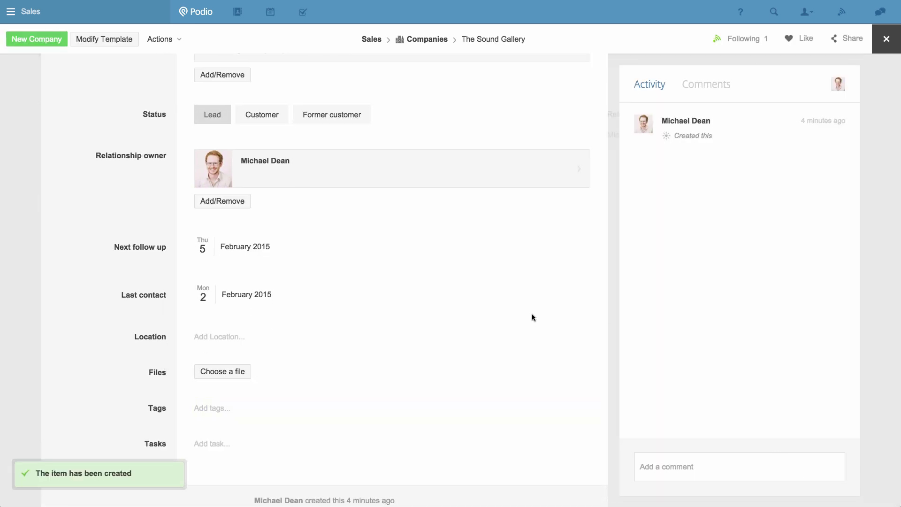
scroll(531, 317, "up", 2)
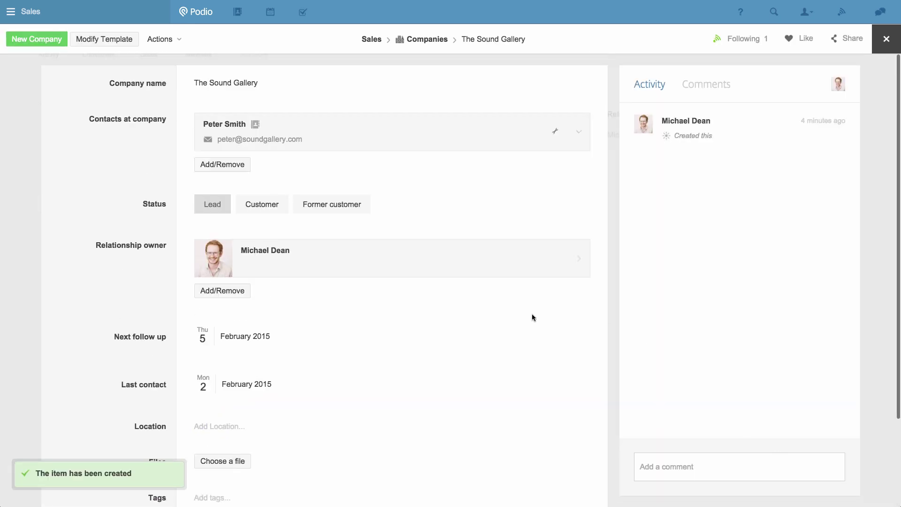
Step: Return to the Companies list and start an Excel Import of the companies spreadsheet
left_click(424, 50)
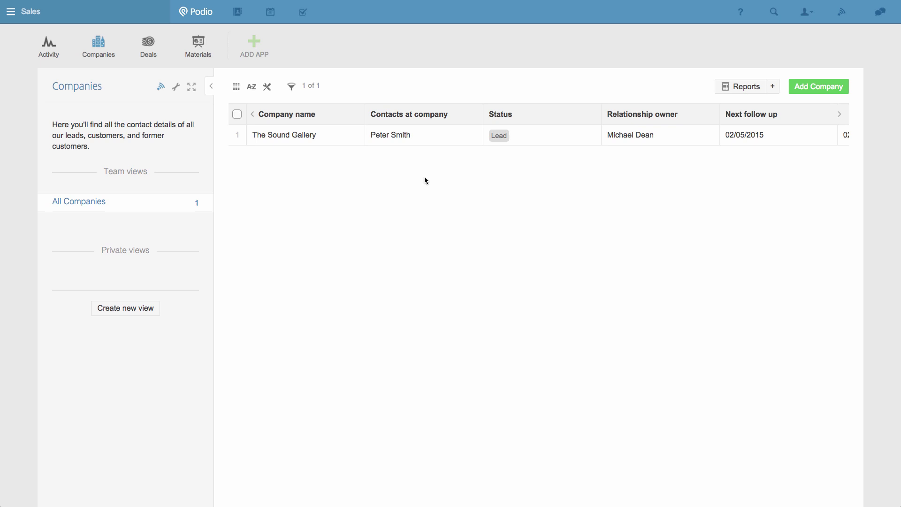
left_click(177, 89)
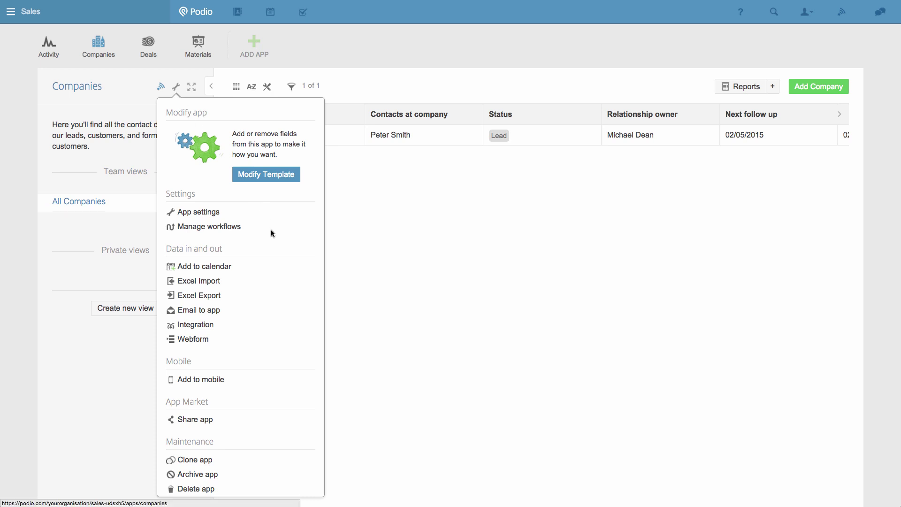
left_click(205, 282)
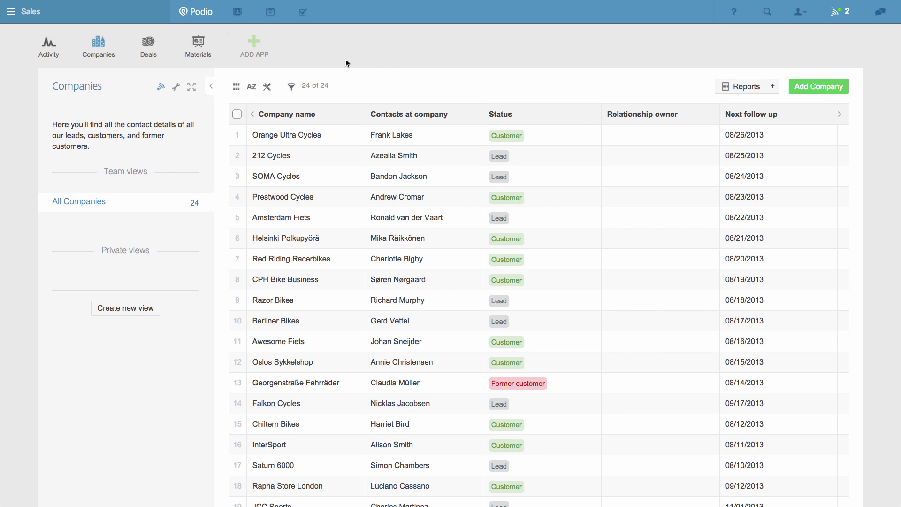
Step: Start a new deal linked to The Sound Gallery and assign its deal owner
left_click(148, 55)
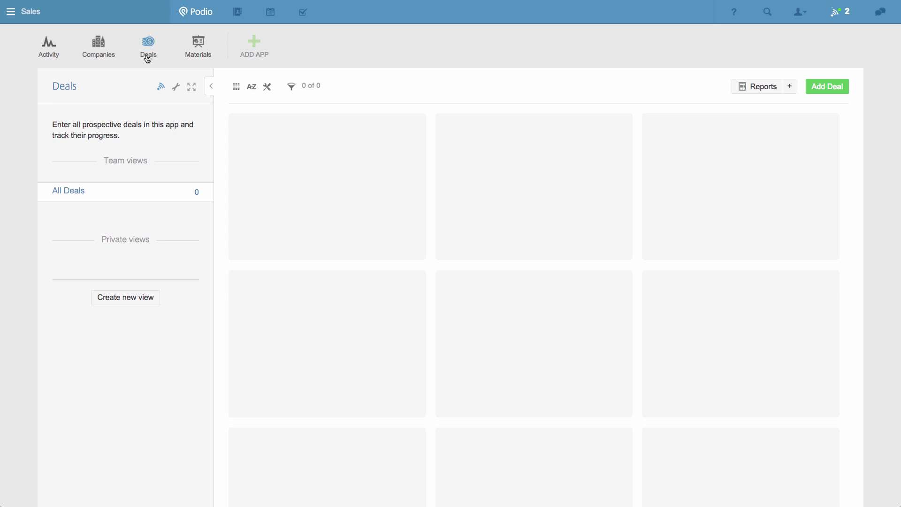
left_click(831, 89)
type("the")
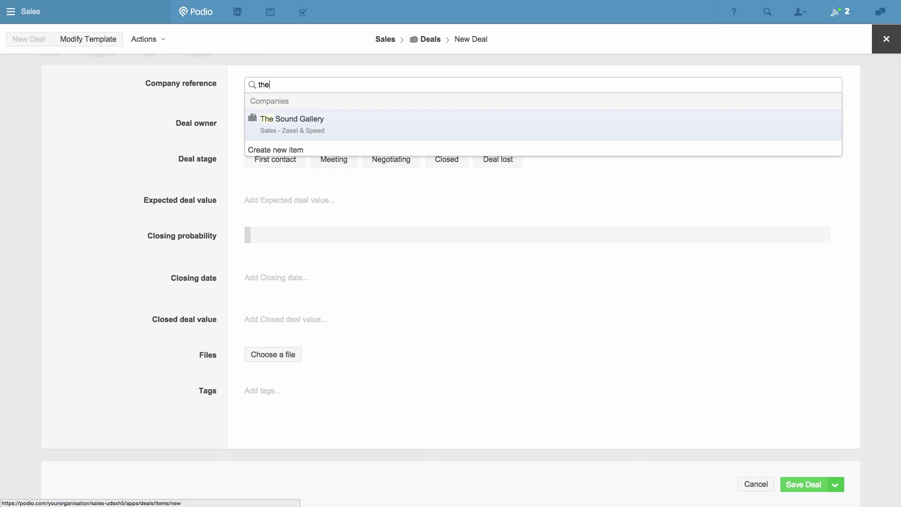
left_click(832, 123)
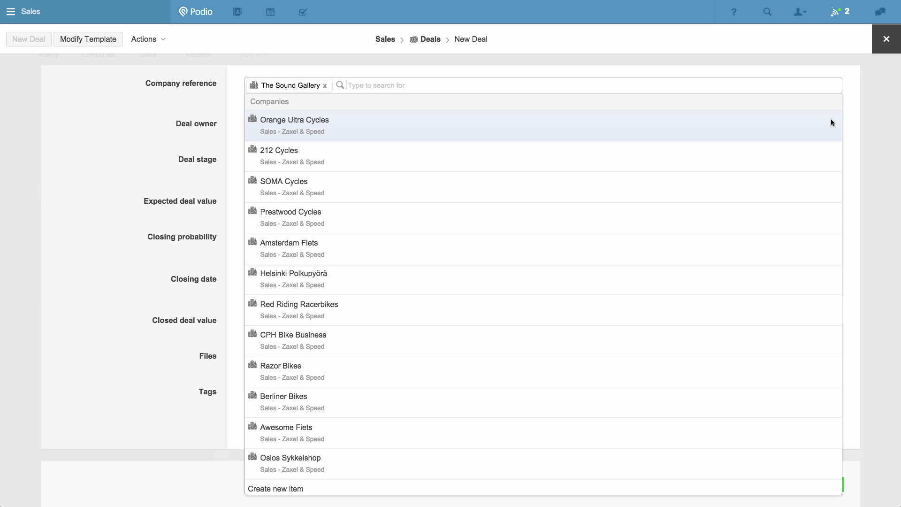
left_click(181, 129)
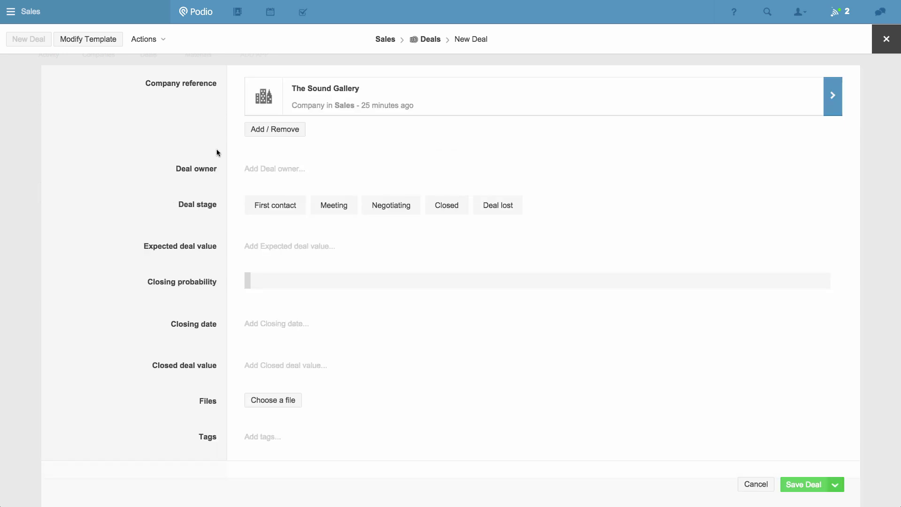
left_click(266, 168)
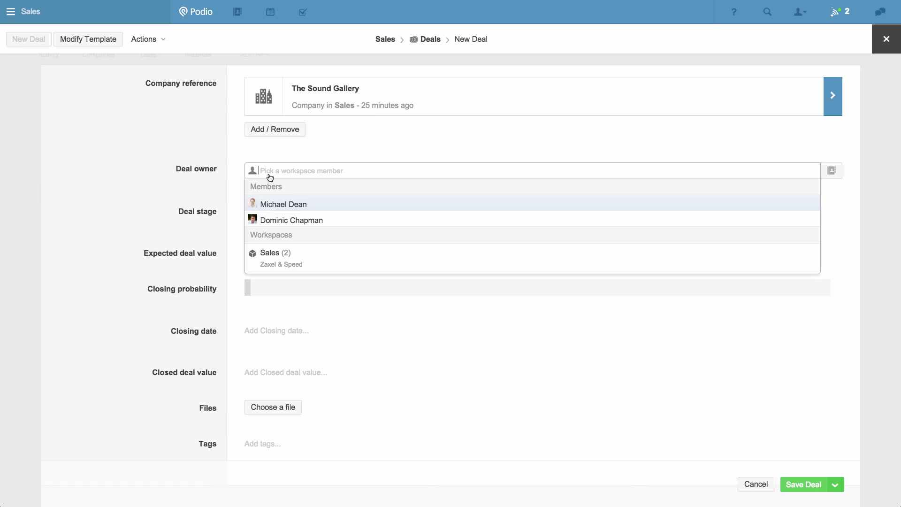
left_click(281, 204)
left_click(200, 196)
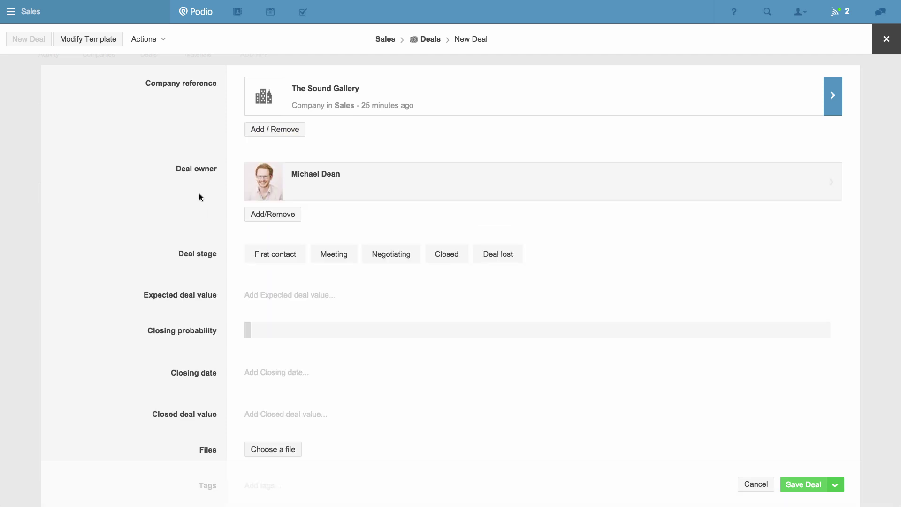
Step: Set stage Meeting, value 20000, 50% probability, closing 10 February 2015, and save the deal
left_click(330, 255)
left_click(295, 296)
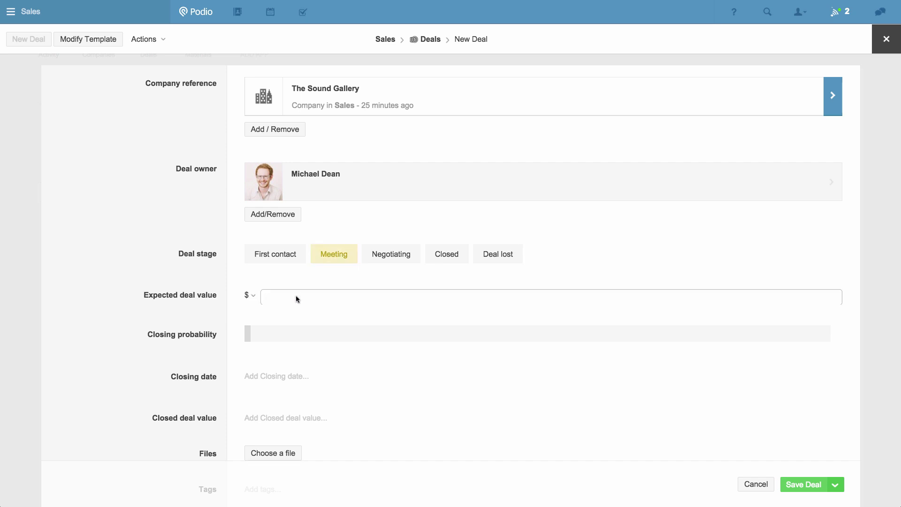
type("20000")
left_click_drag(245, 333, 538, 336)
scroll(449, 348, "down", 3)
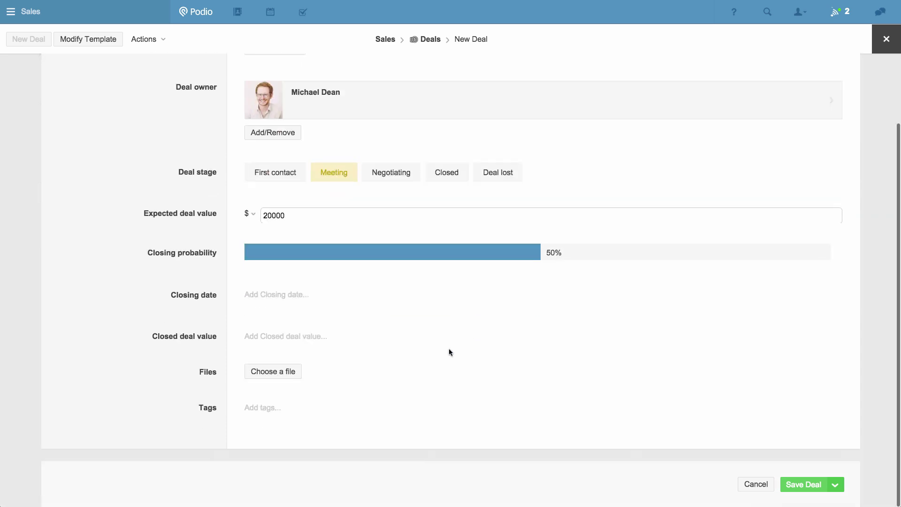
left_click(284, 303)
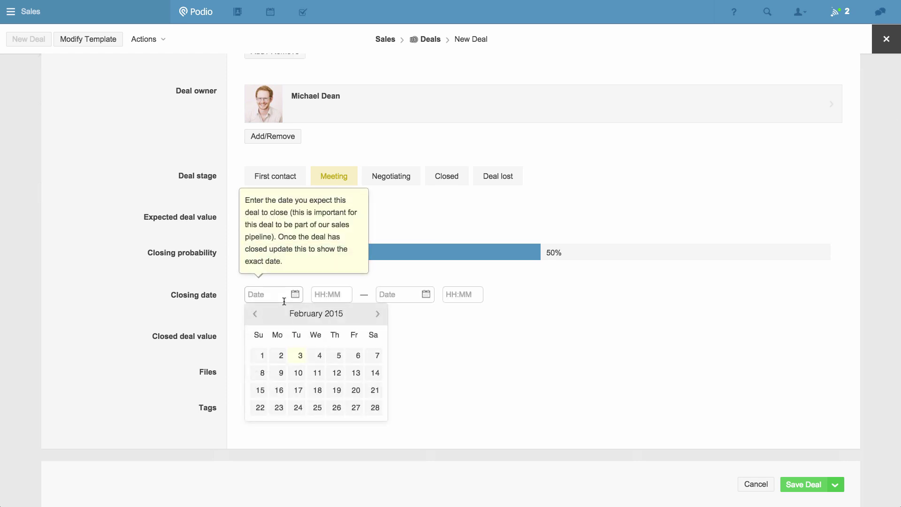
left_click(298, 373)
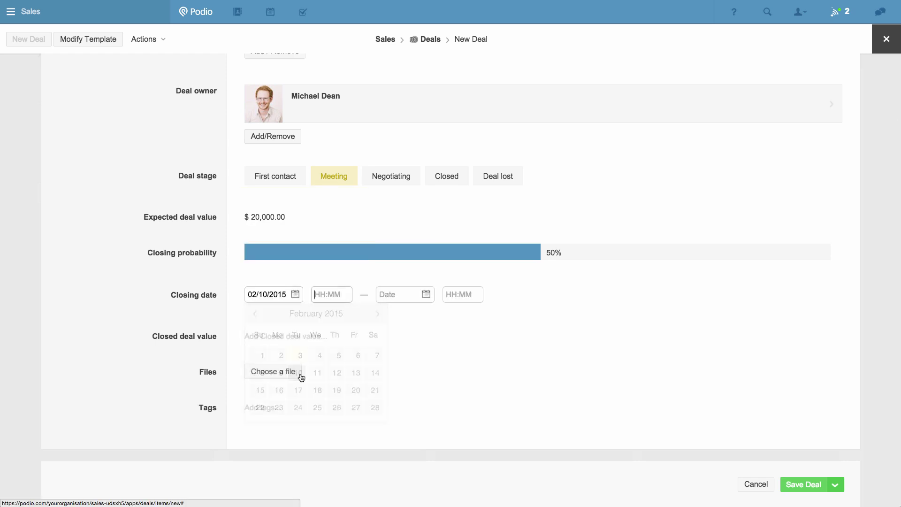
left_click(214, 324)
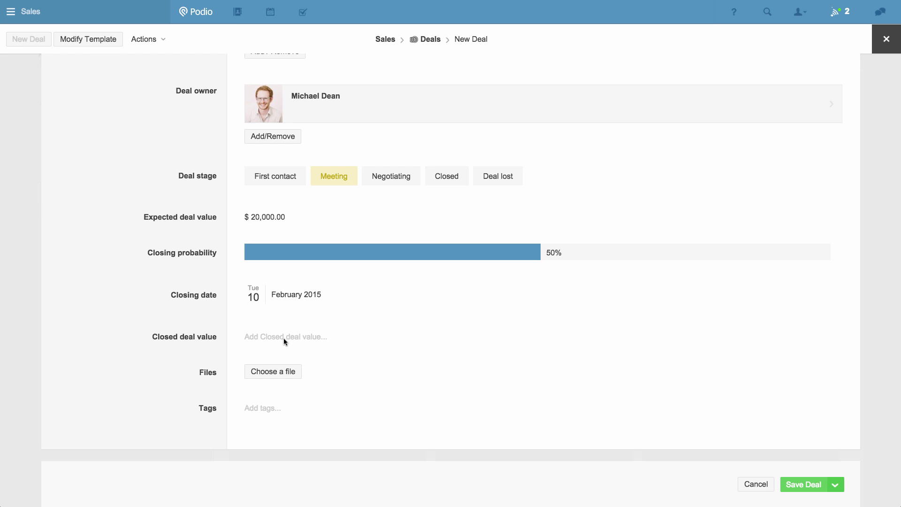
left_click(813, 486)
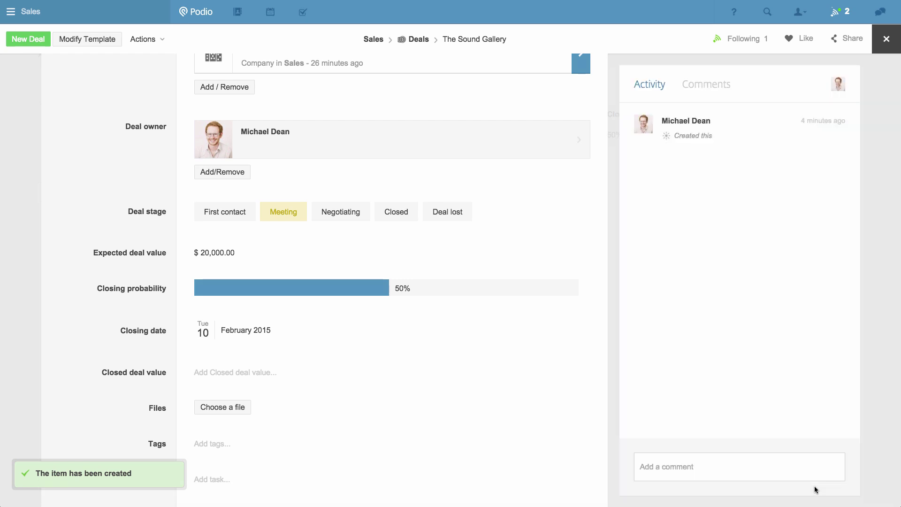
scroll(481, 360, "up", 2)
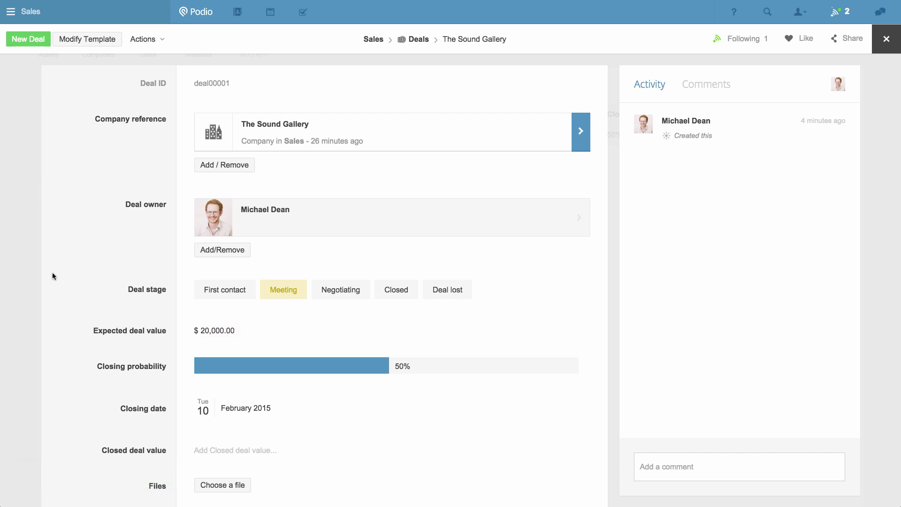
Step: Add a Service category below Deal owner with Copywriting, Video production, Creative direction and Full service
left_click(78, 40)
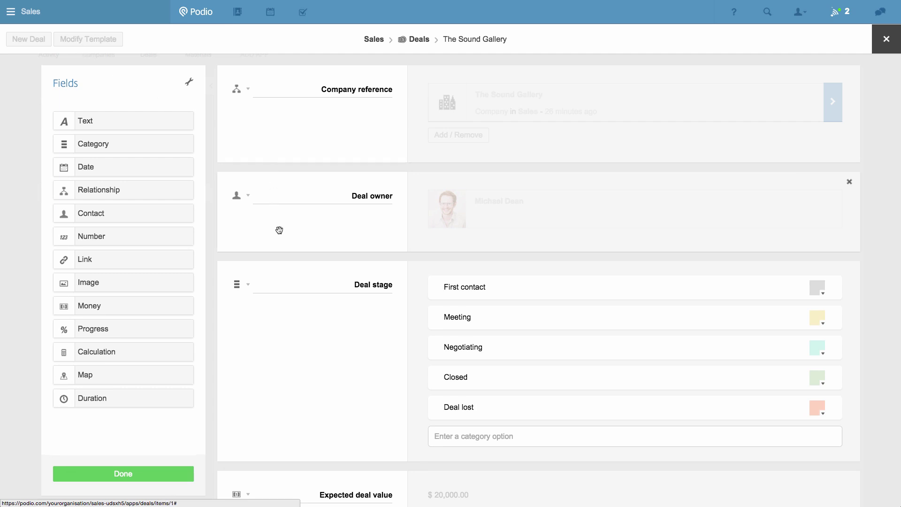
left_click_drag(151, 151, 337, 278)
double_click(389, 281)
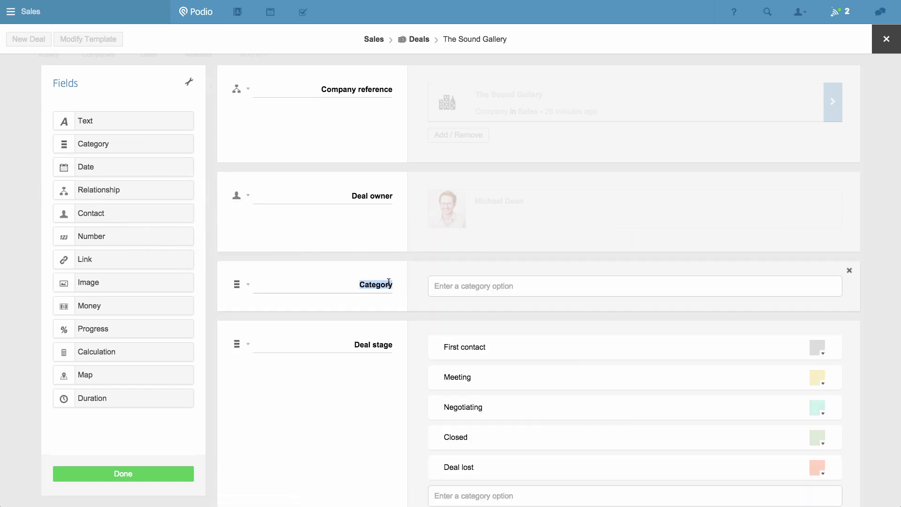
type("Service")
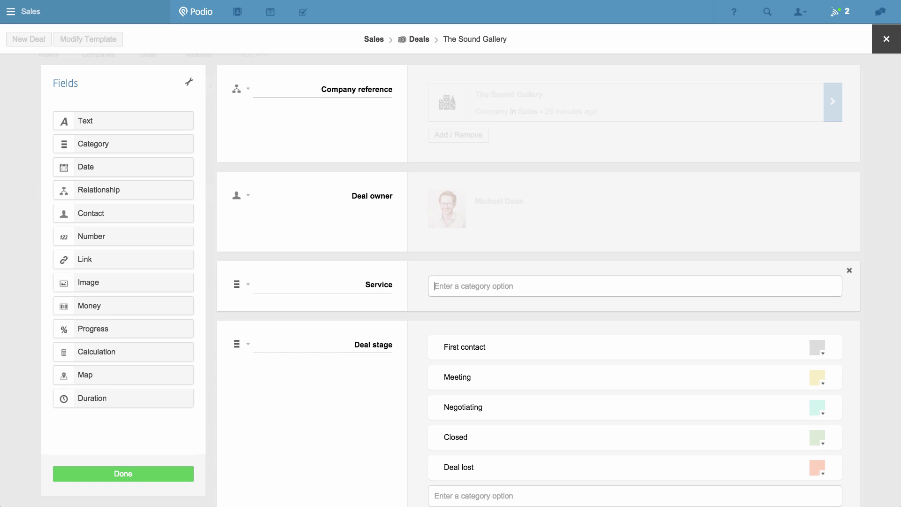
type("Copywriting")
key("Return")
type("V")
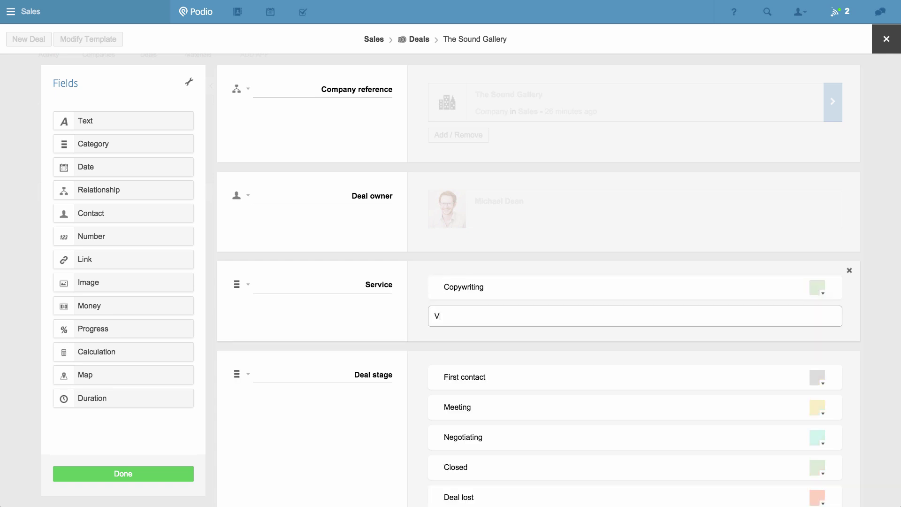
type("ideo production")
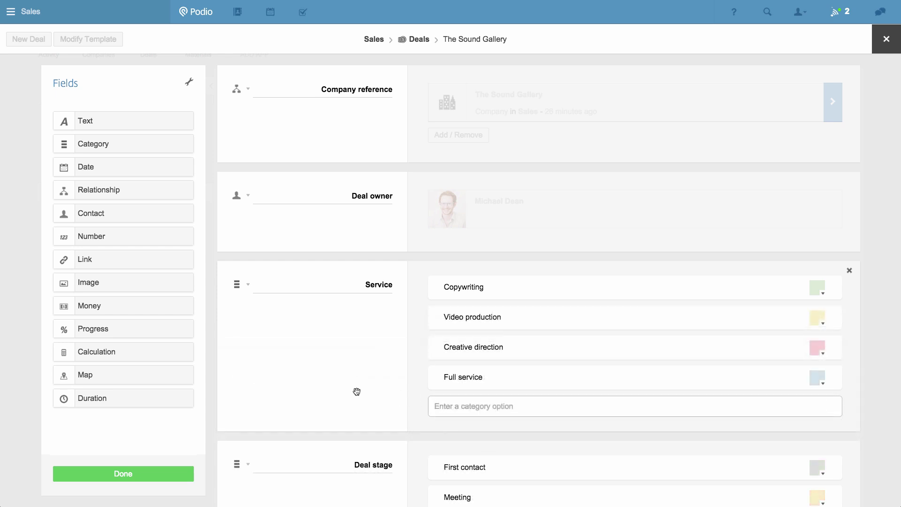
left_click(162, 475)
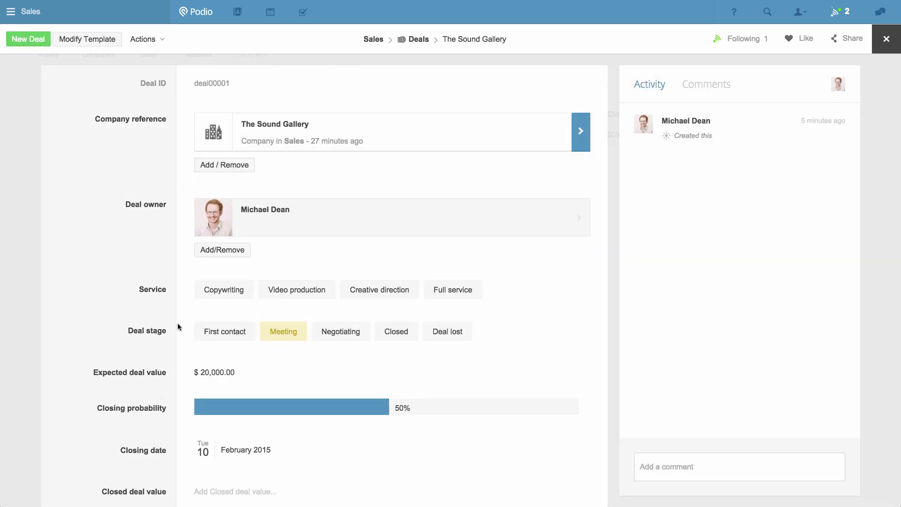
Step: Set deal00001's Service to Full service, then open the Deals app's settings menu
left_click(297, 297)
left_click(446, 297)
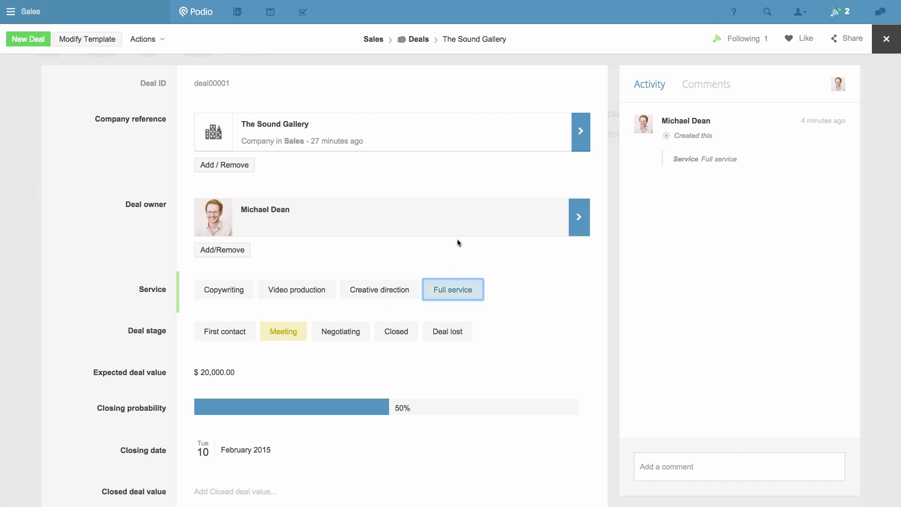
left_click(414, 43)
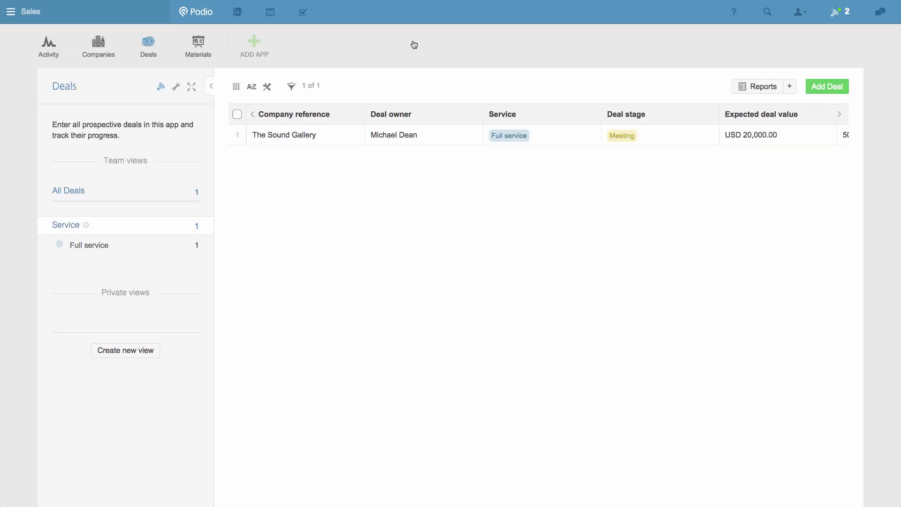
left_click(176, 87)
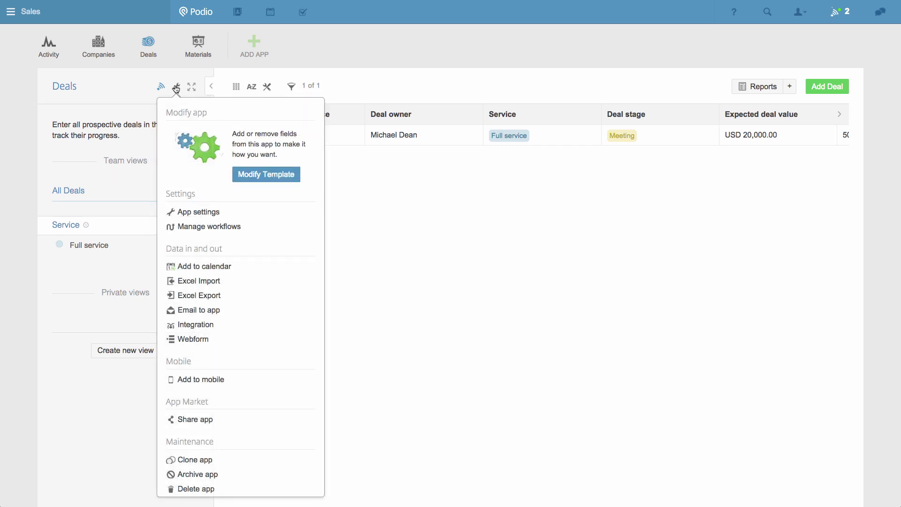
Step: Create a new Deals workflow triggered when a deal's Deal stage is updated
left_click(234, 227)
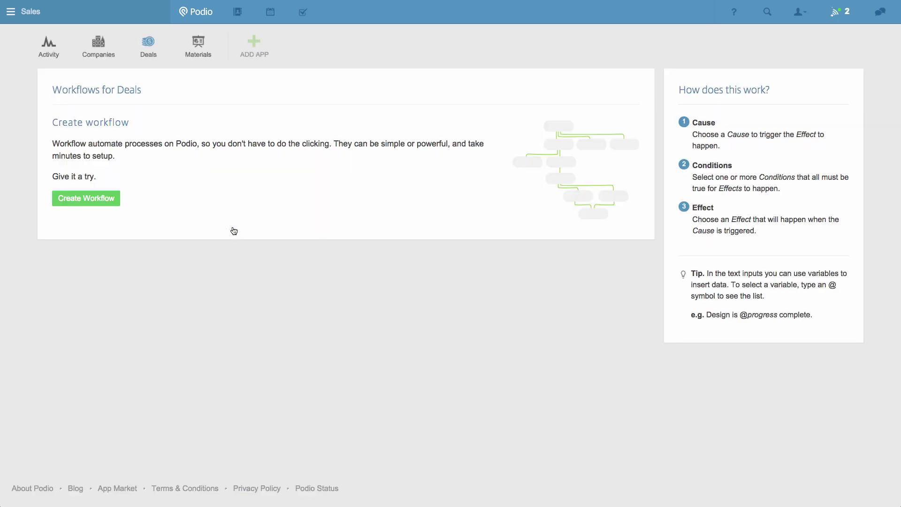
left_click(114, 201)
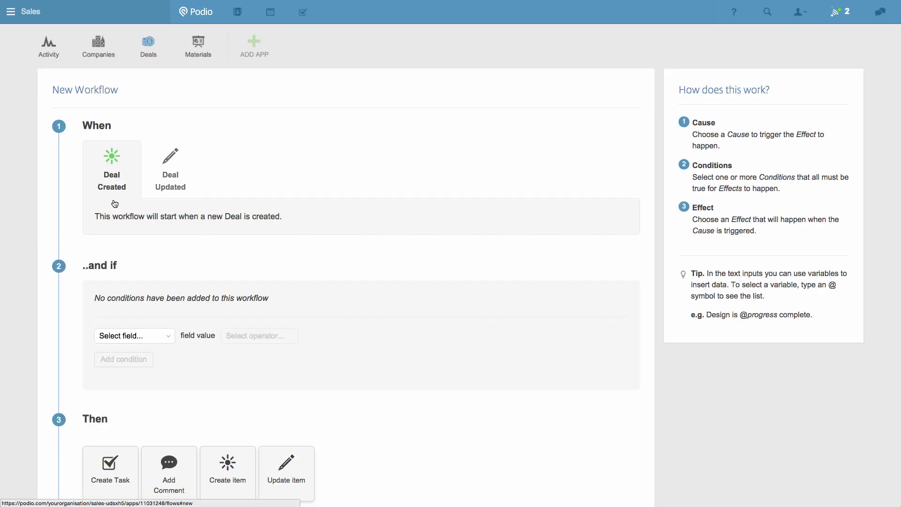
left_click(165, 188)
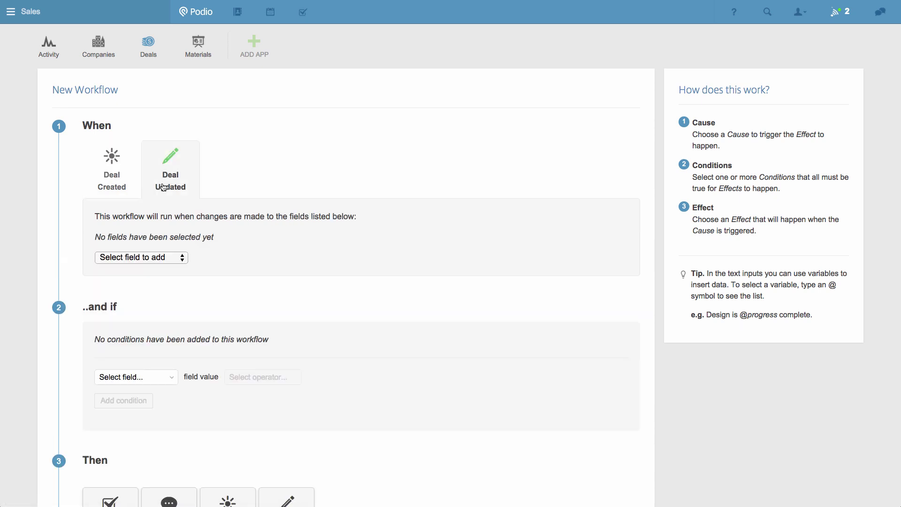
left_click(170, 257)
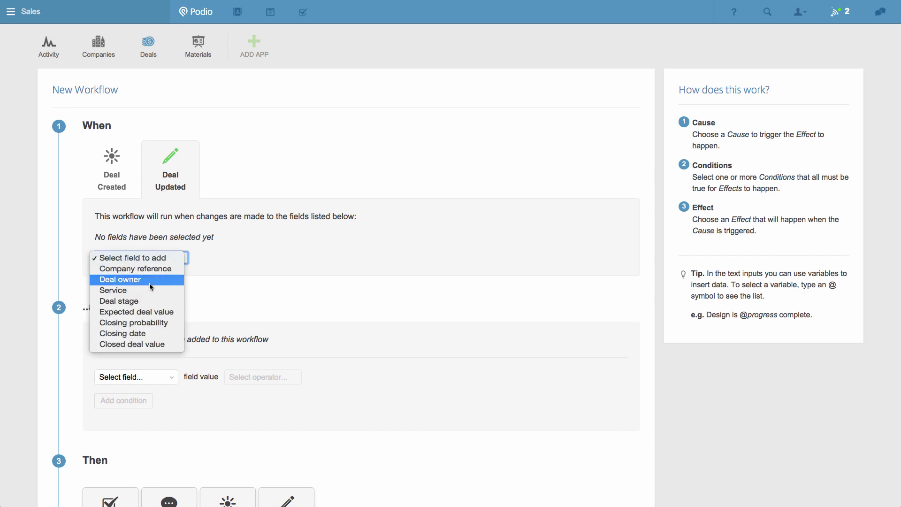
left_click(145, 303)
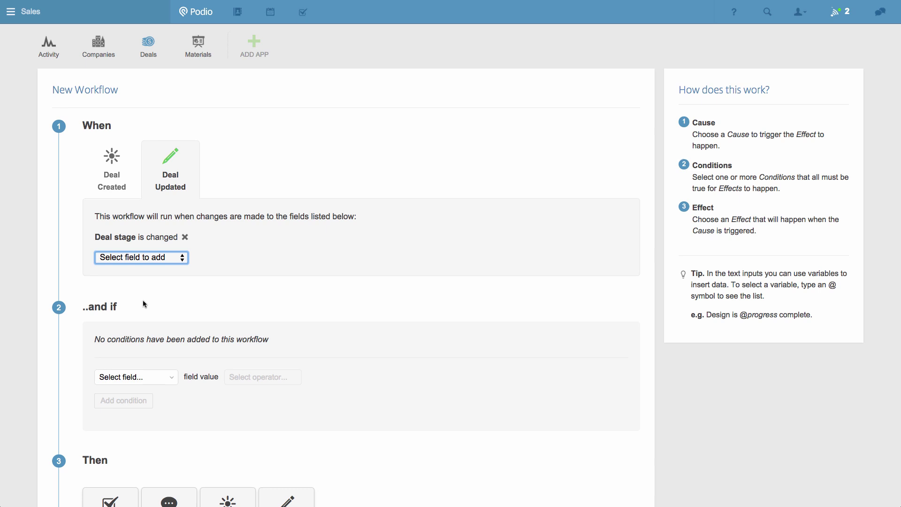
Step: Add the condition: Current Deal stage contains Closed
left_click(156, 378)
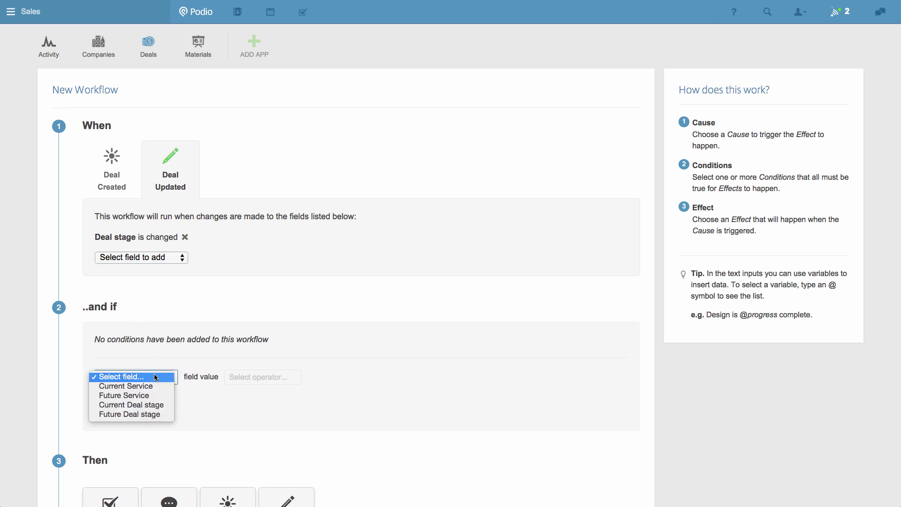
left_click(151, 407)
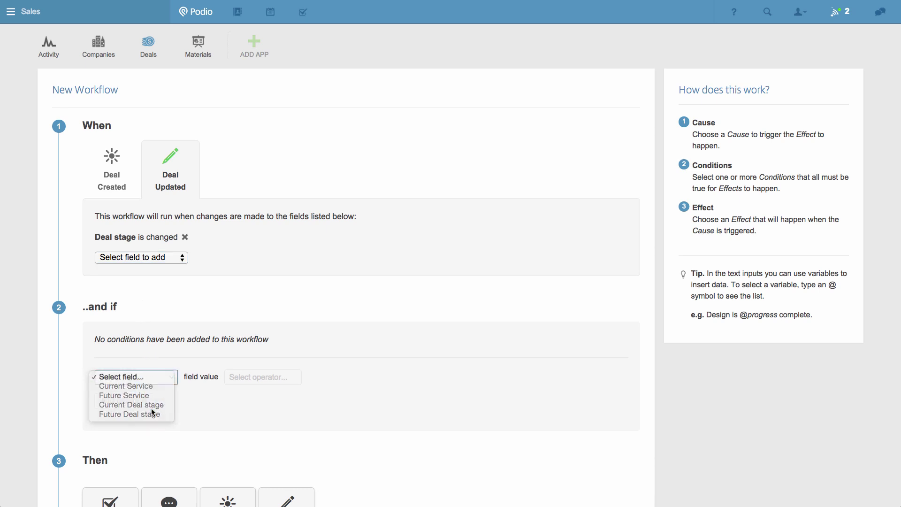
left_click(244, 376)
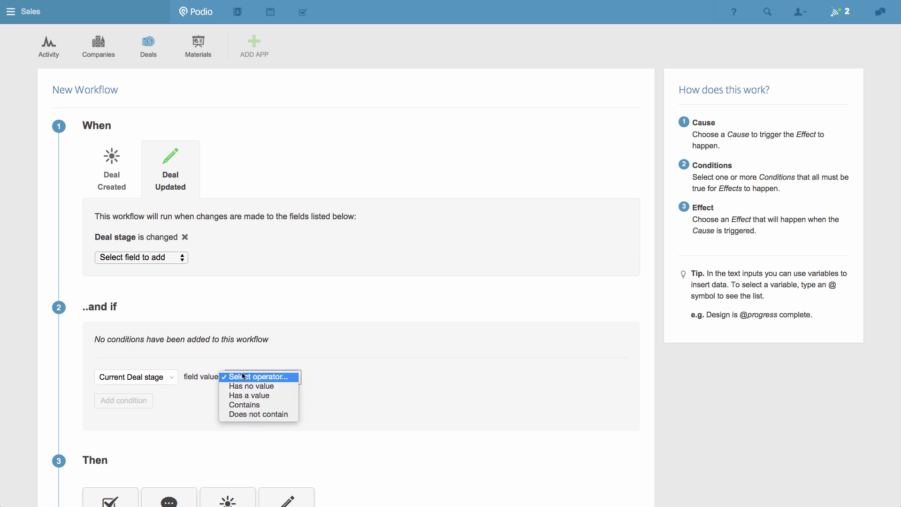
left_click(251, 404)
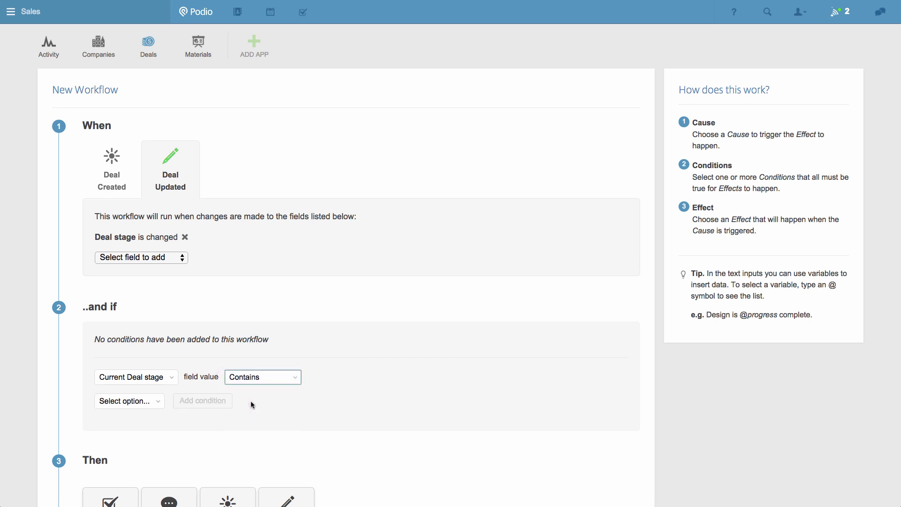
left_click(160, 401)
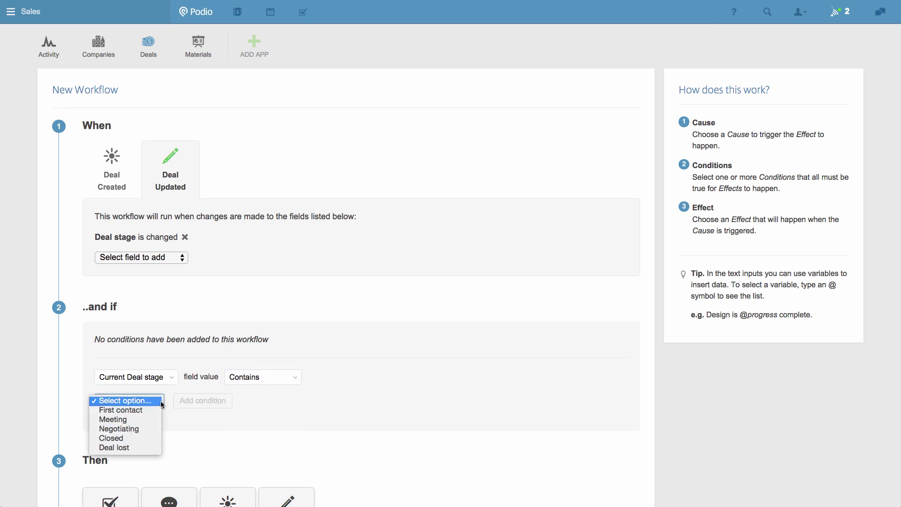
left_click(136, 436)
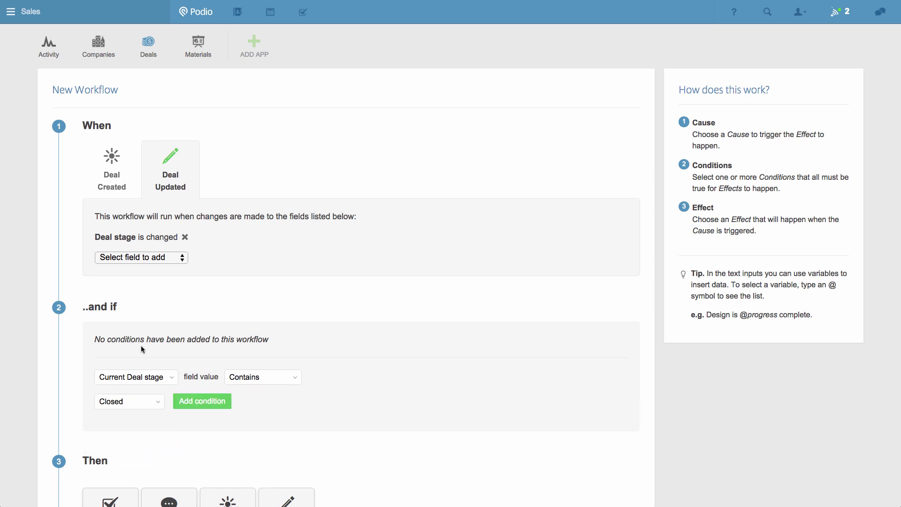
scroll(143, 349, "down", 5)
Step: Add a Create Task action titled 'Please create an invoice for this sale', assigned to the co-worker, due Next Friday
left_click_drag(131, 279, 190, 344)
left_click(239, 340)
type("Pl")
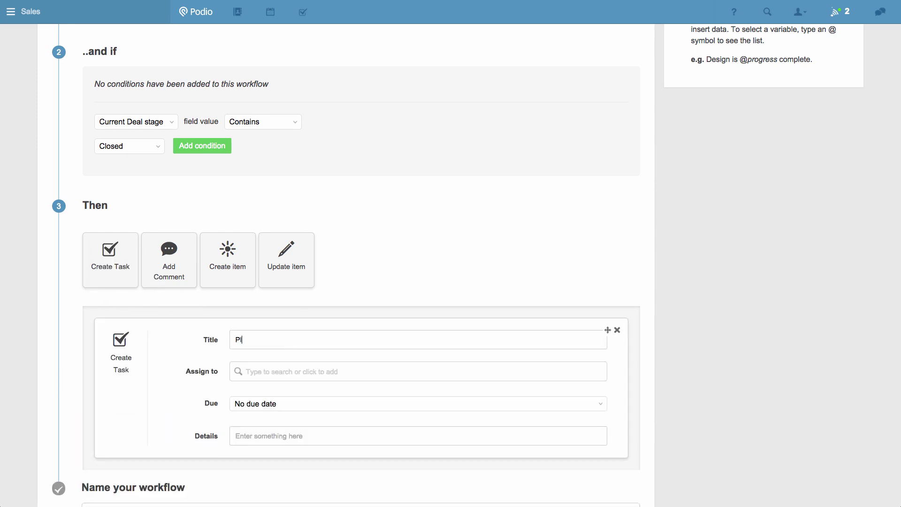
type("ease create an invoice for this sale")
left_click(264, 372)
left_click(275, 419)
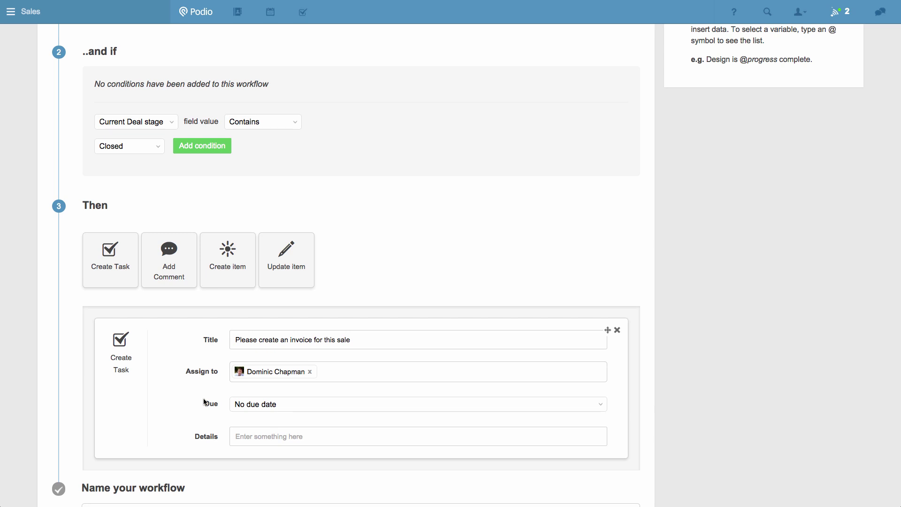
left_click(243, 406)
left_click(249, 451)
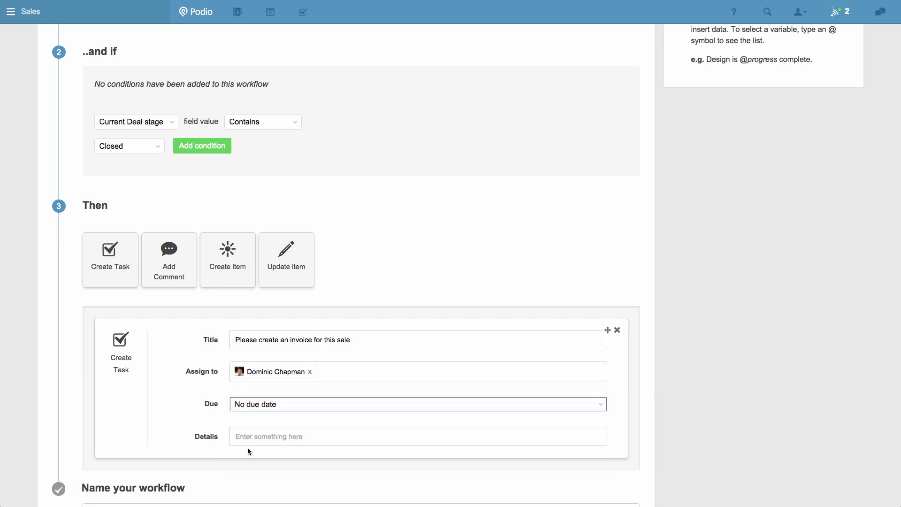
Step: Name the workflow 'Invoice sale' and save it
scroll(204, 416, "down", 3)
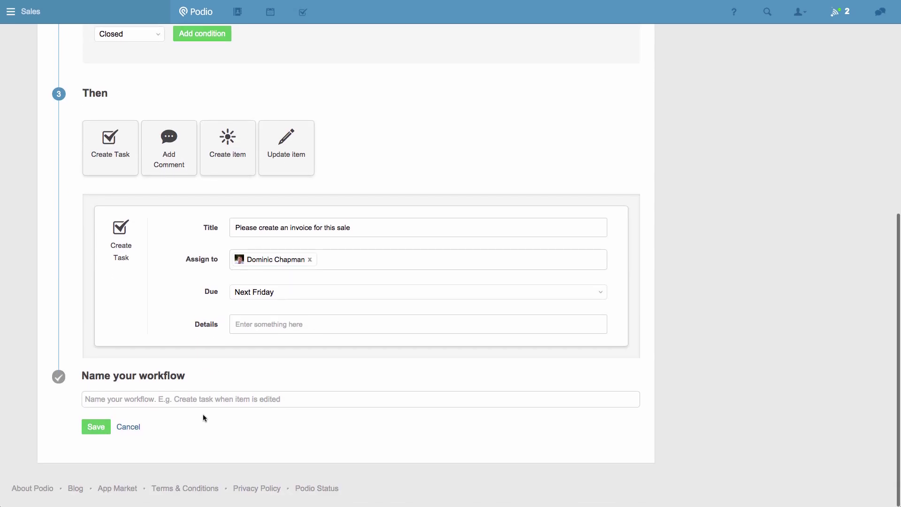
left_click(203, 401)
type("Invoice sale")
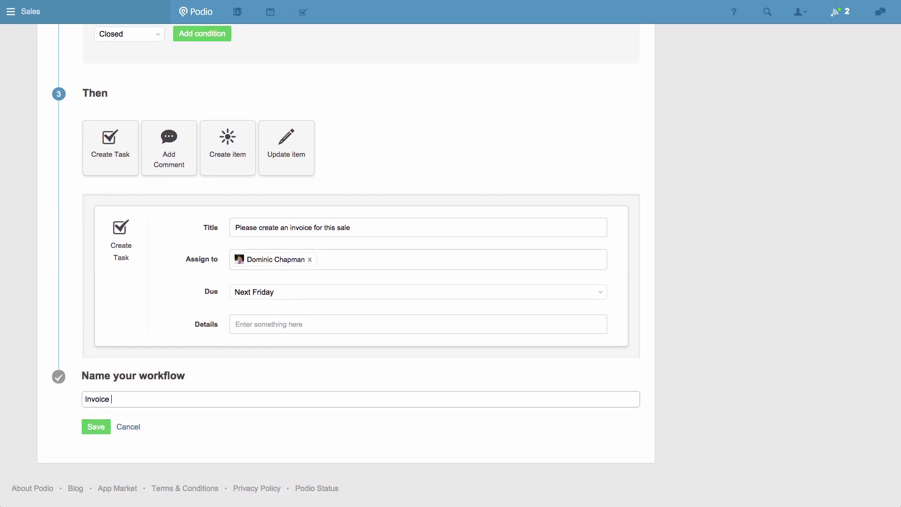
left_click(99, 428)
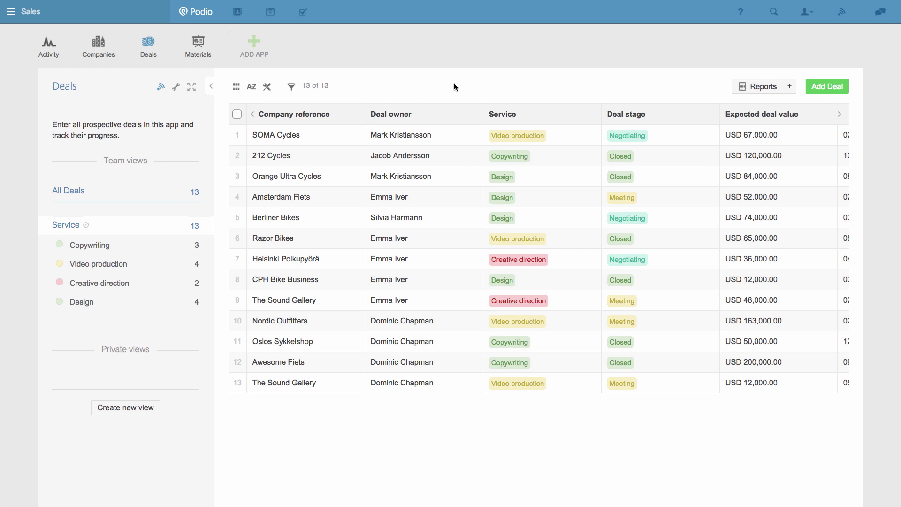
left_click(743, 90)
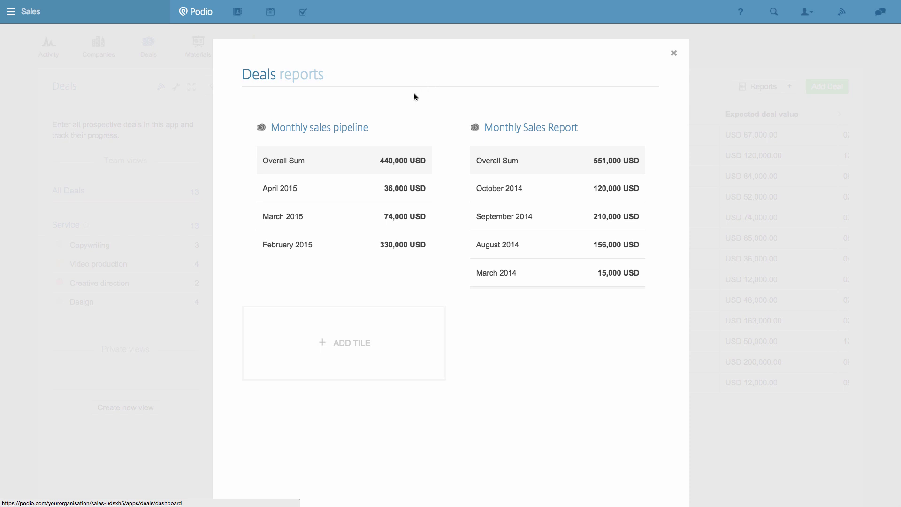
mouse_move(395, 138)
mouse_move(588, 117)
left_click(674, 53)
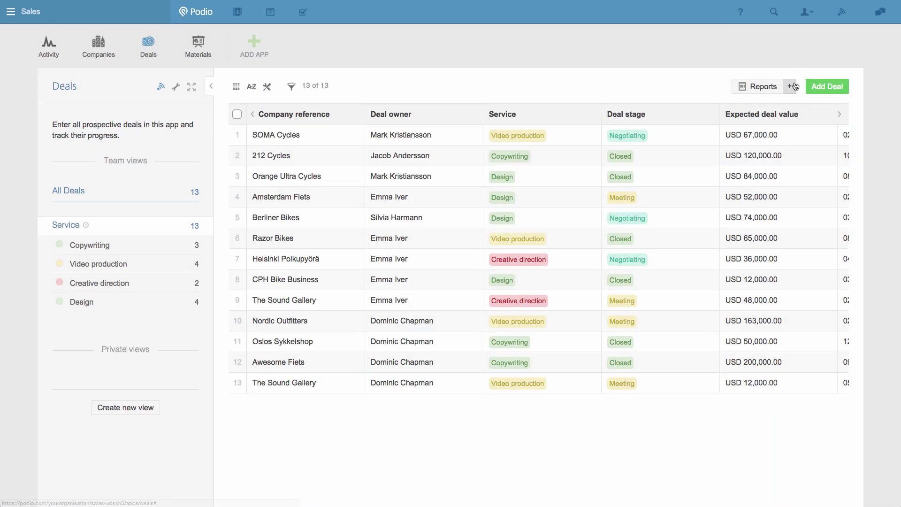
Step: Start a new Deals report that sums Closed deal value per Service
left_click(792, 86)
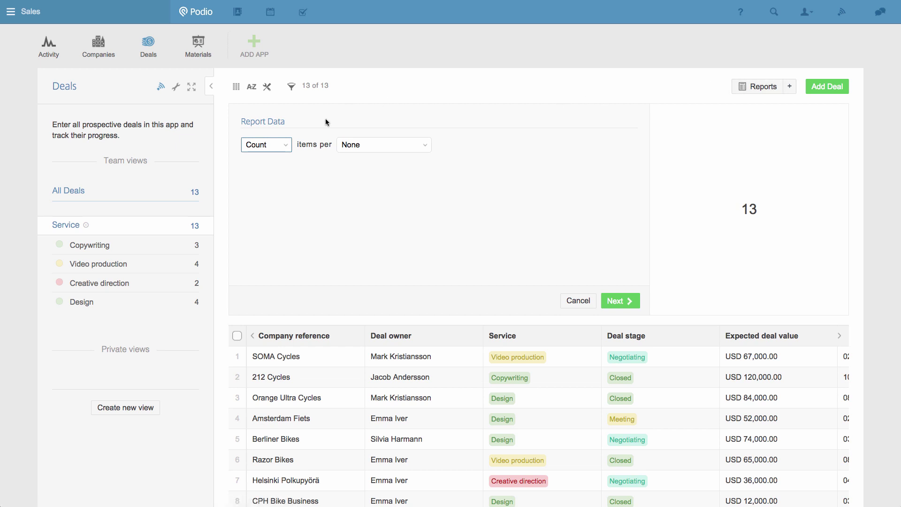
left_click(280, 147)
left_click(278, 153)
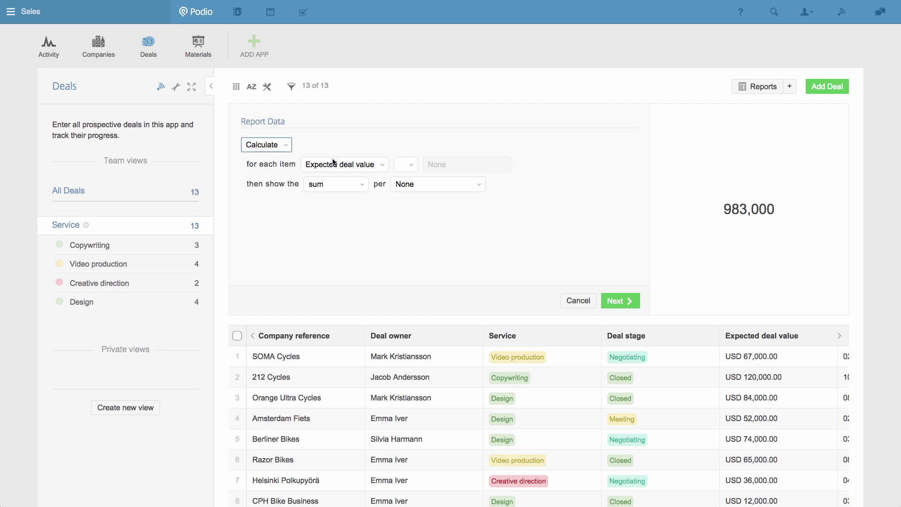
left_click(348, 164)
left_click(348, 173)
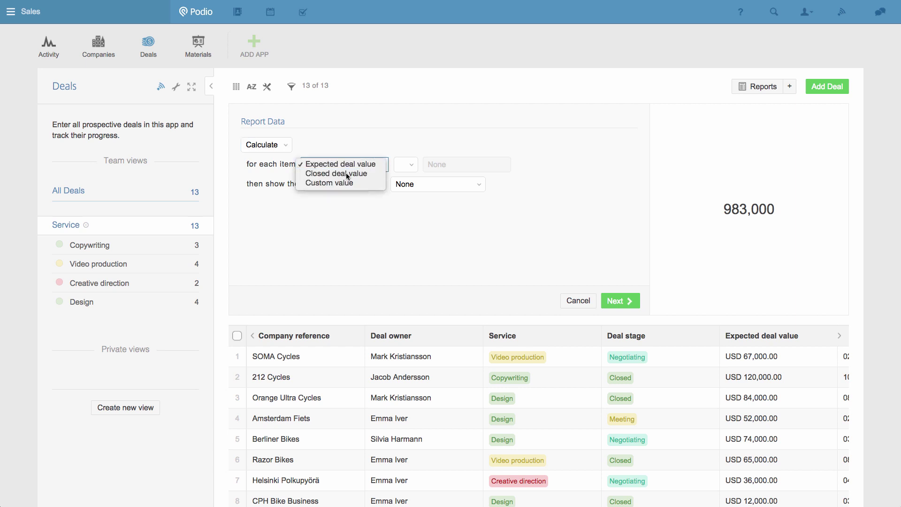
left_click(427, 186)
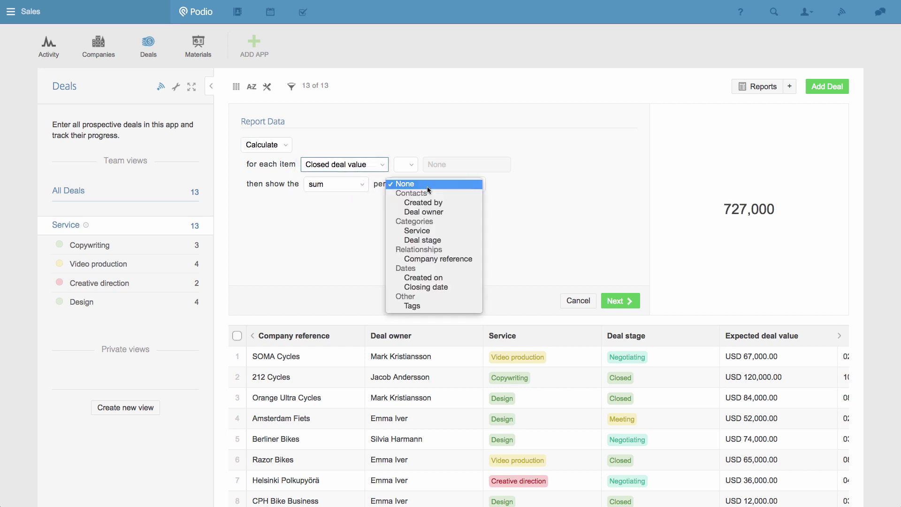
left_click(427, 232)
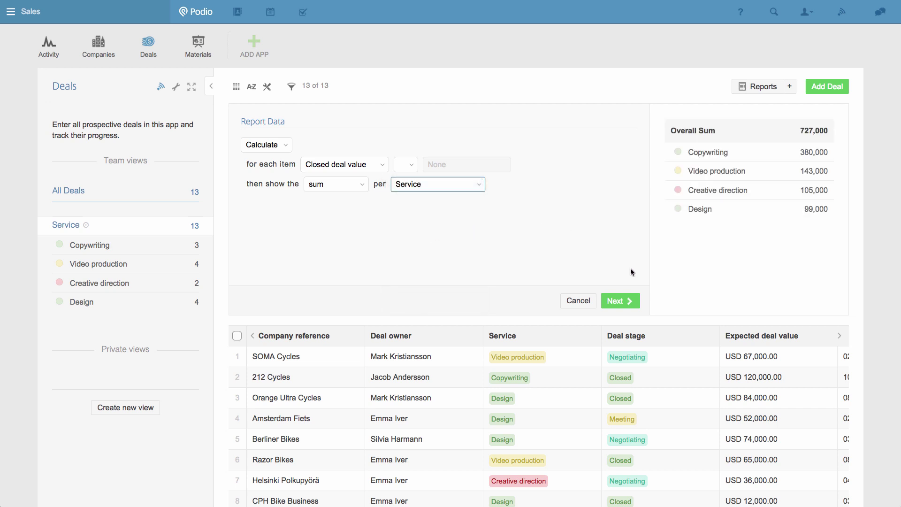
Step: Title the report 'Revenue / Service', set its unit to $, and save it
left_click(627, 301)
type("Revenue / Service")
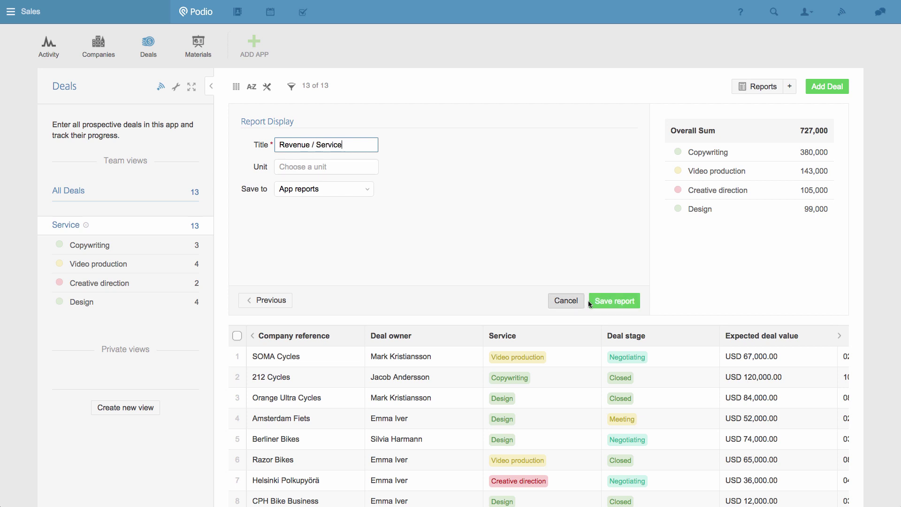
left_click(356, 167)
type("$")
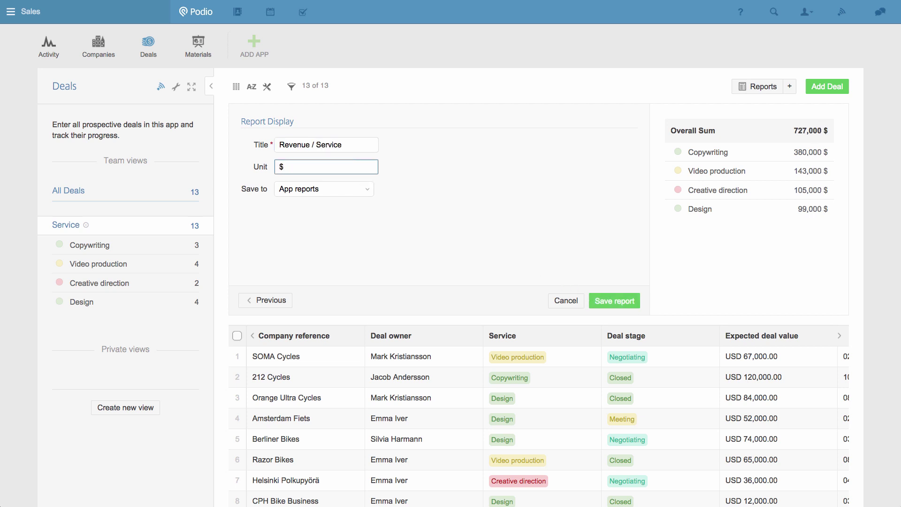
left_click(456, 190)
left_click(623, 306)
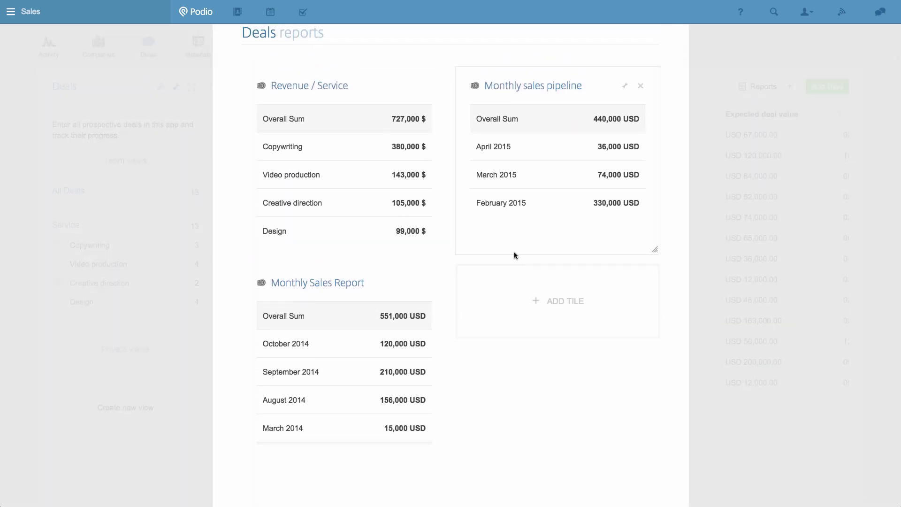
Step: Close the Deals reports overlay to return to the Deals table grouped by Service
scroll(427, 210, "up", 3)
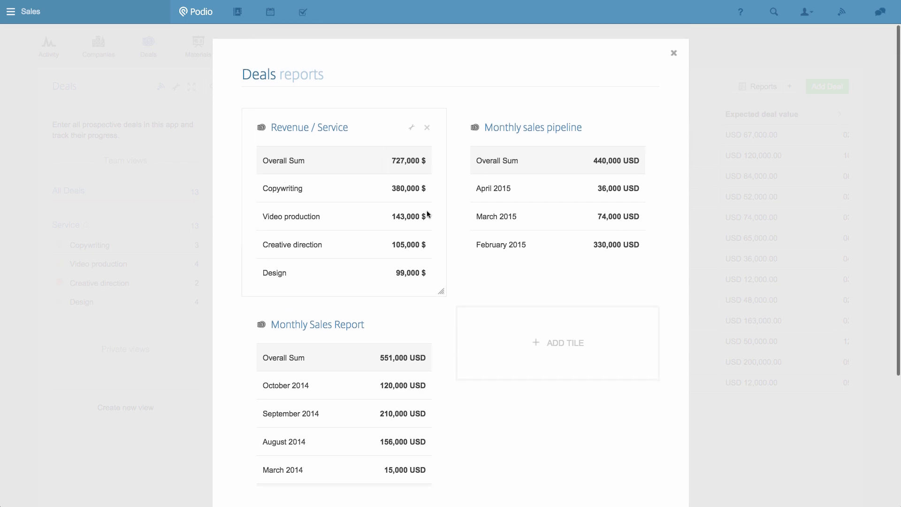
left_click(787, 123)
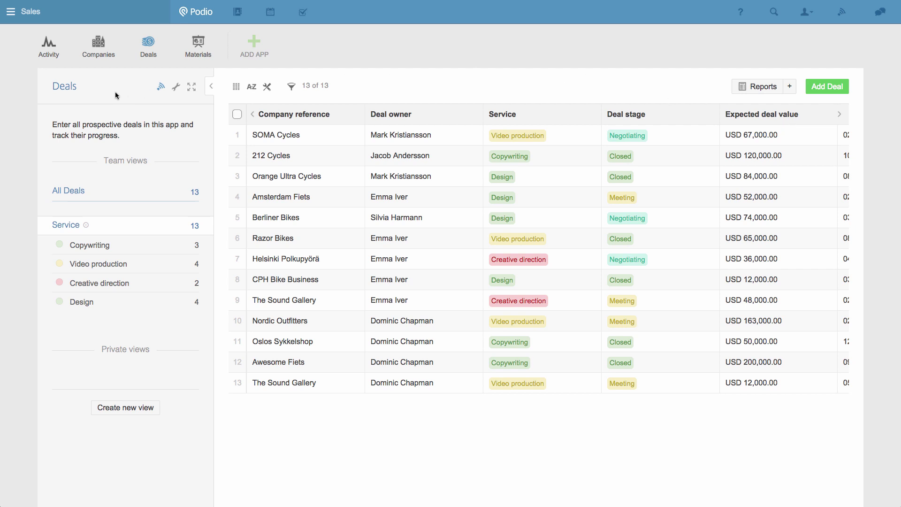
Step: In the Companies app, filter Next follow up to Future > 7 days, leaving 12 of 24 companies
left_click(106, 56)
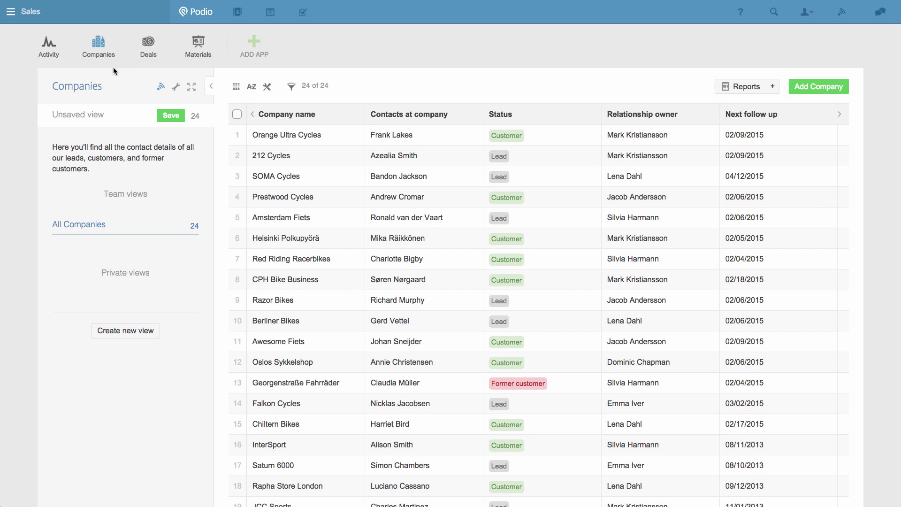
left_click(294, 87)
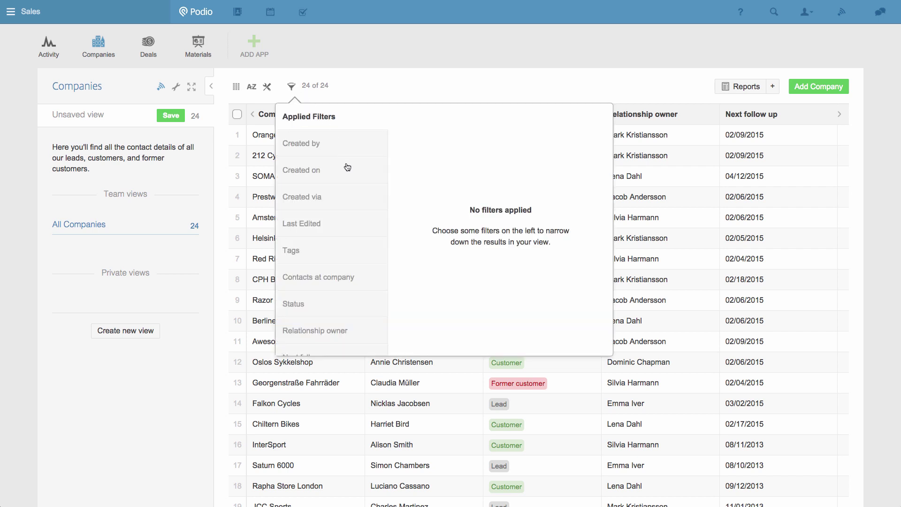
scroll(348, 175, "down", 2)
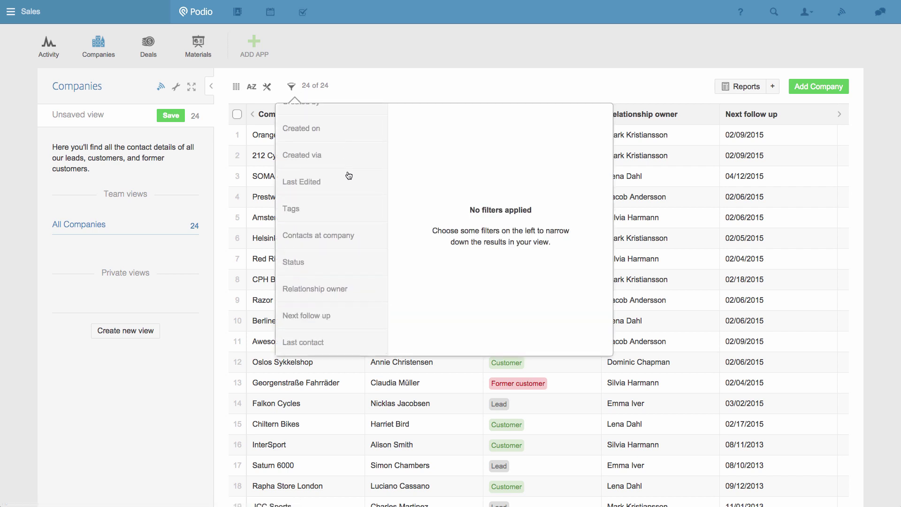
left_click(352, 318)
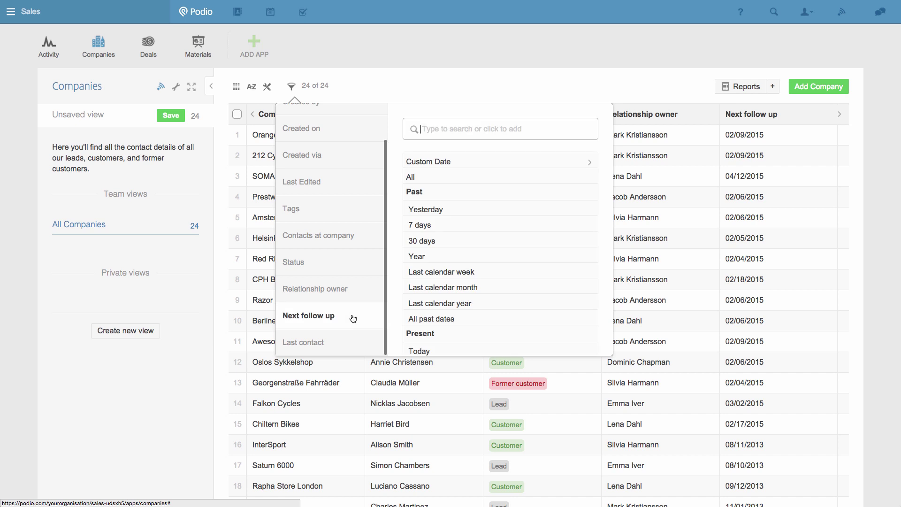
scroll(454, 300, "down", 2)
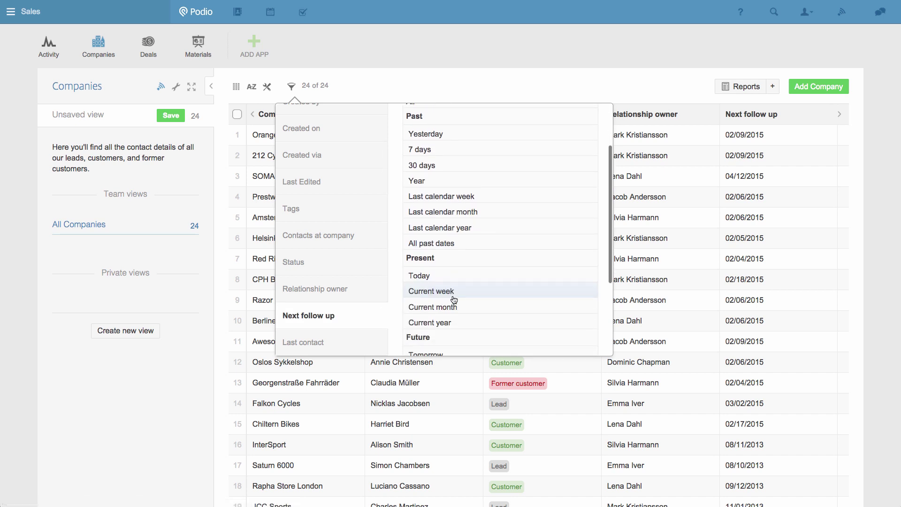
scroll(454, 300, "down", 2)
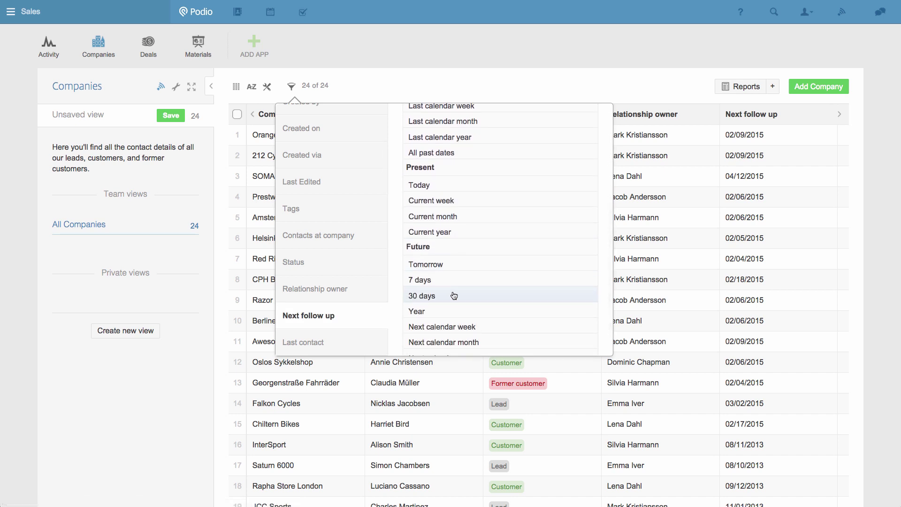
left_click(451, 286)
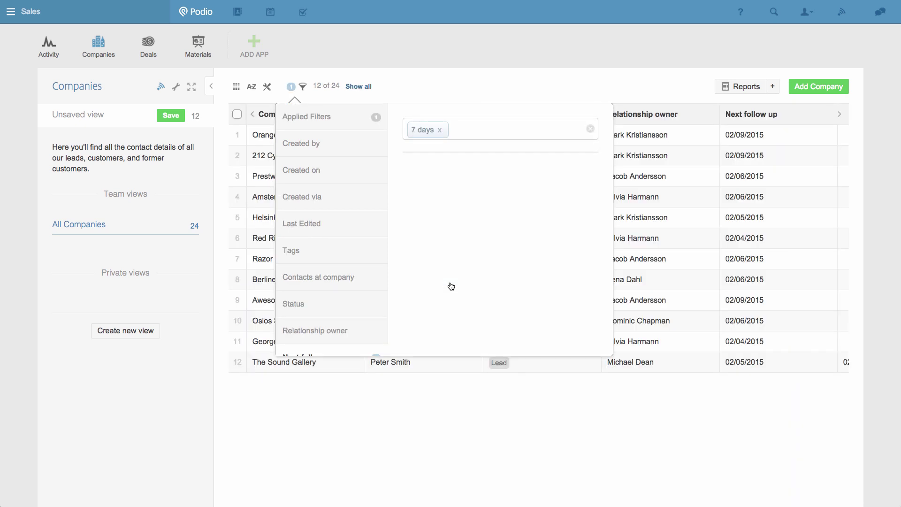
Step: Save the filtered list as a 'Call List' team view split by Relationship owner, then show one owner's companies
left_click(177, 123)
type("C")
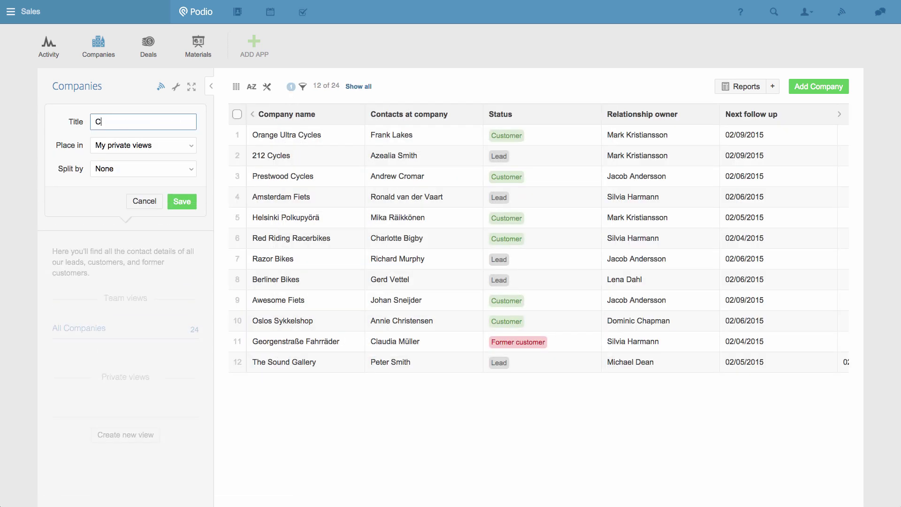
type("all List")
left_click(177, 146)
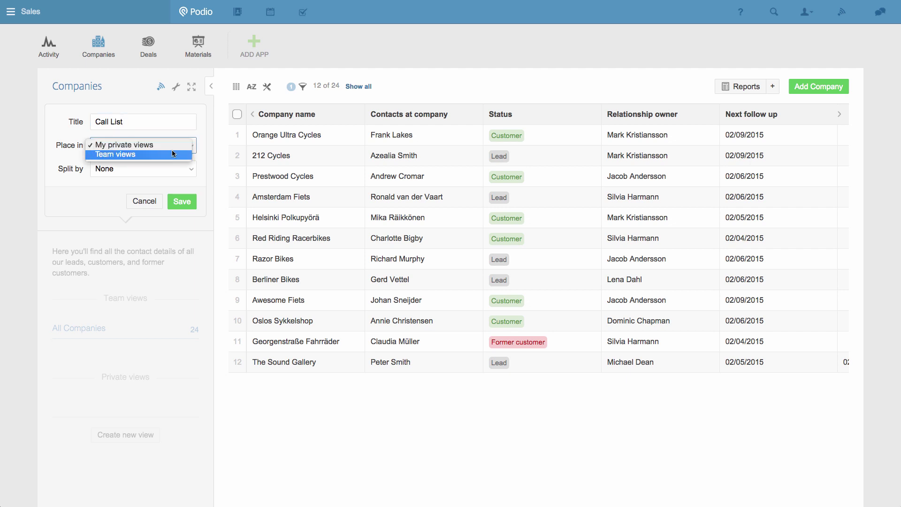
left_click(172, 153)
left_click(171, 168)
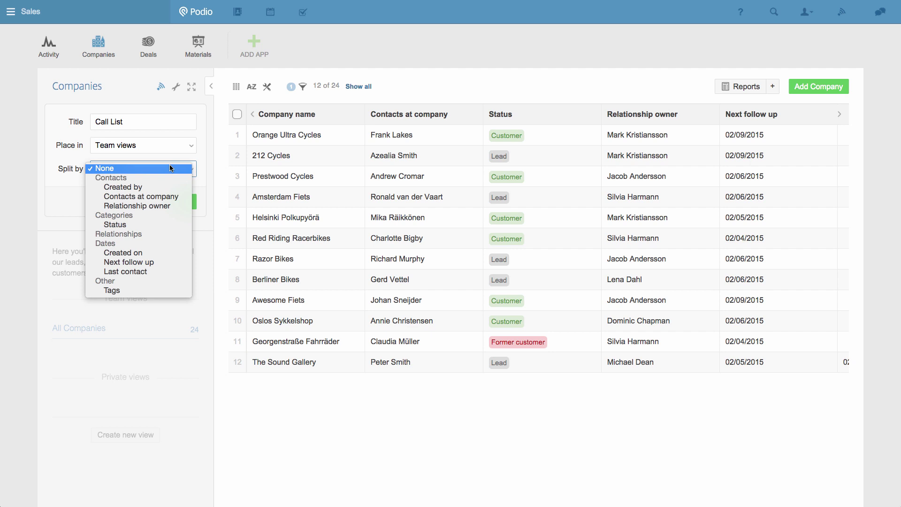
left_click(162, 206)
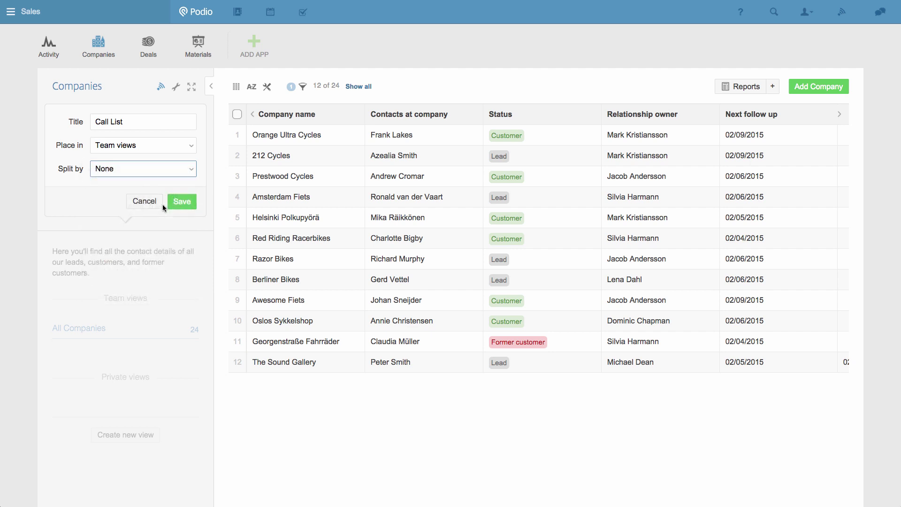
left_click(181, 202)
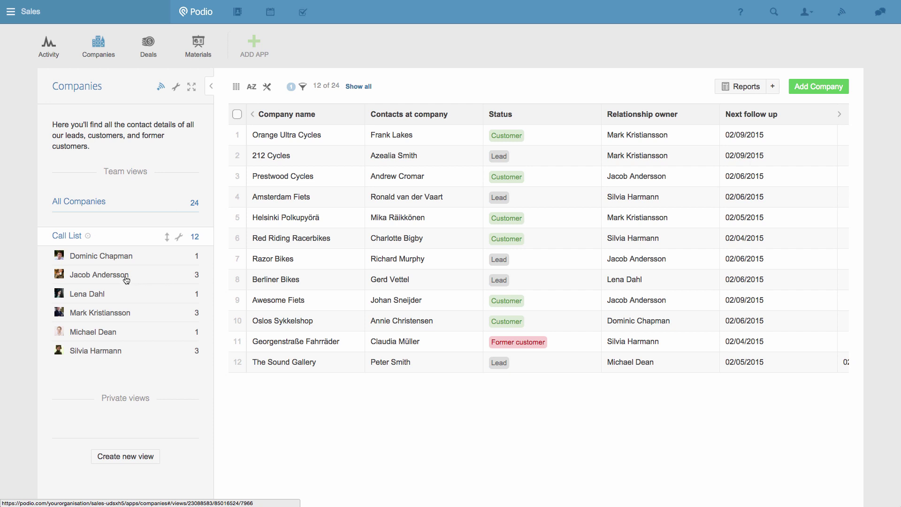
left_click(126, 280)
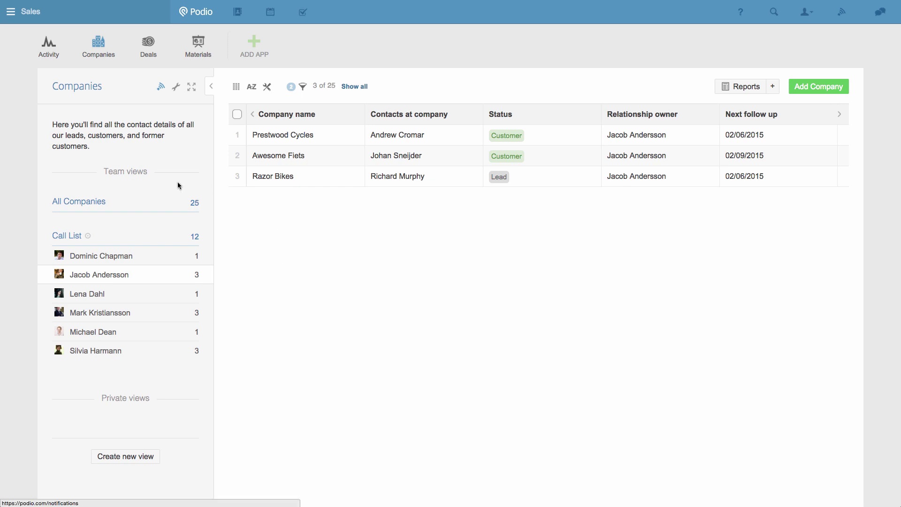
left_click(46, 57)
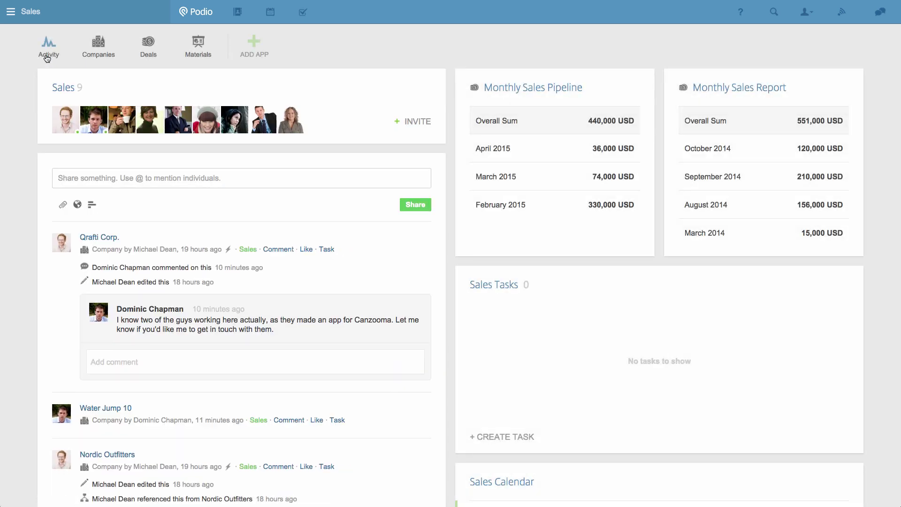
Step: Invite a co-worker from the People list to Sales as Workspace admin, bringing members to 10
left_click(418, 122)
left_click(404, 87)
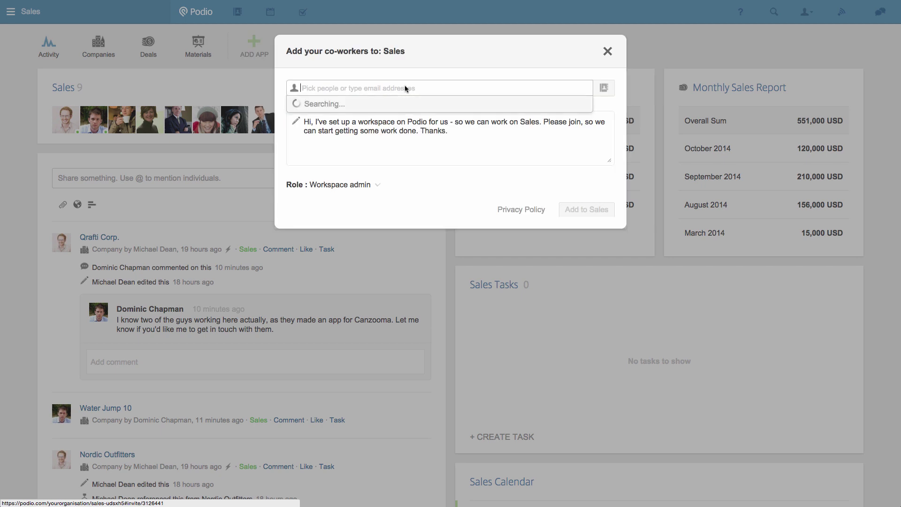
left_click(364, 277)
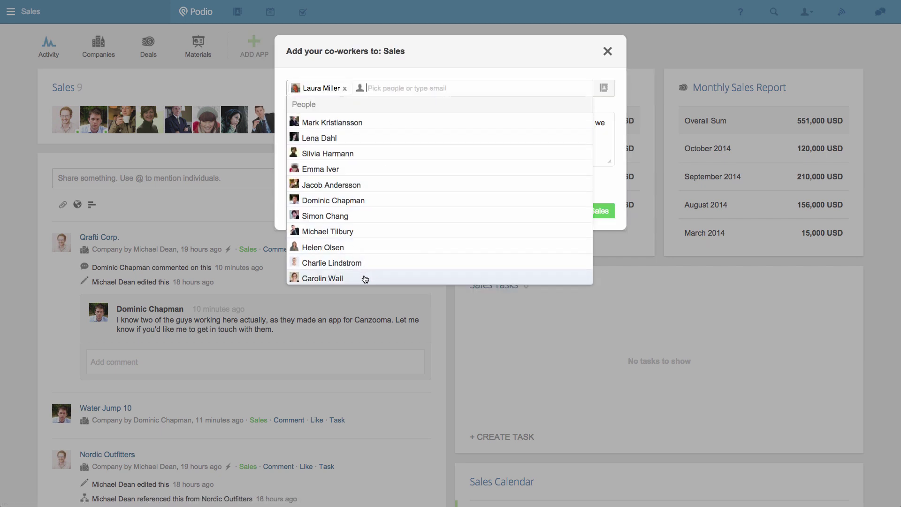
left_click(429, 56)
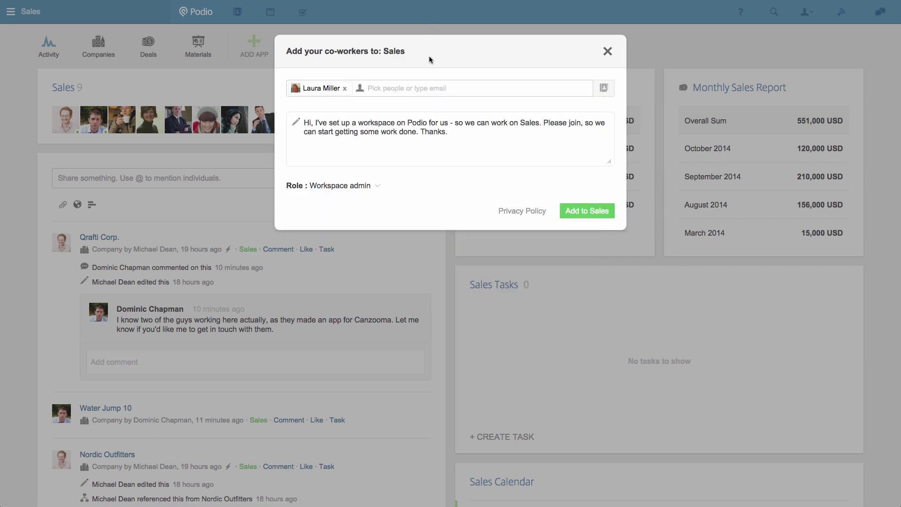
left_click(585, 210)
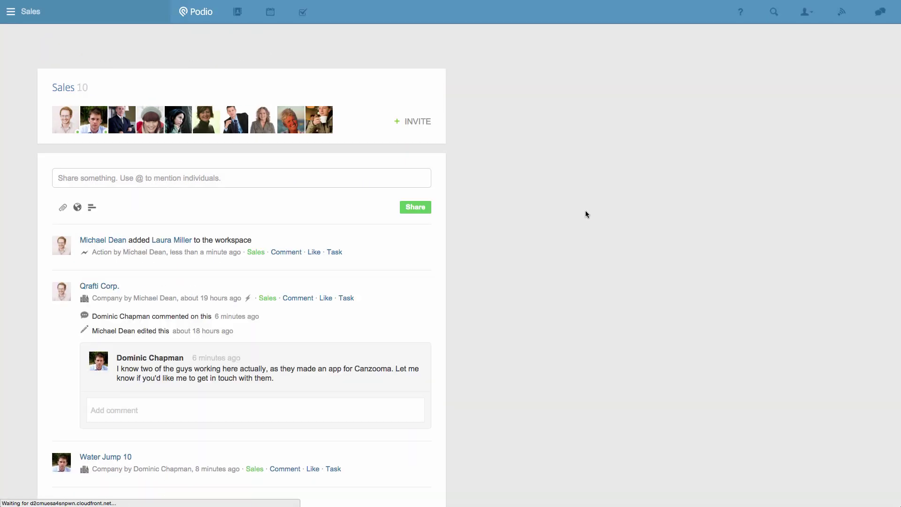